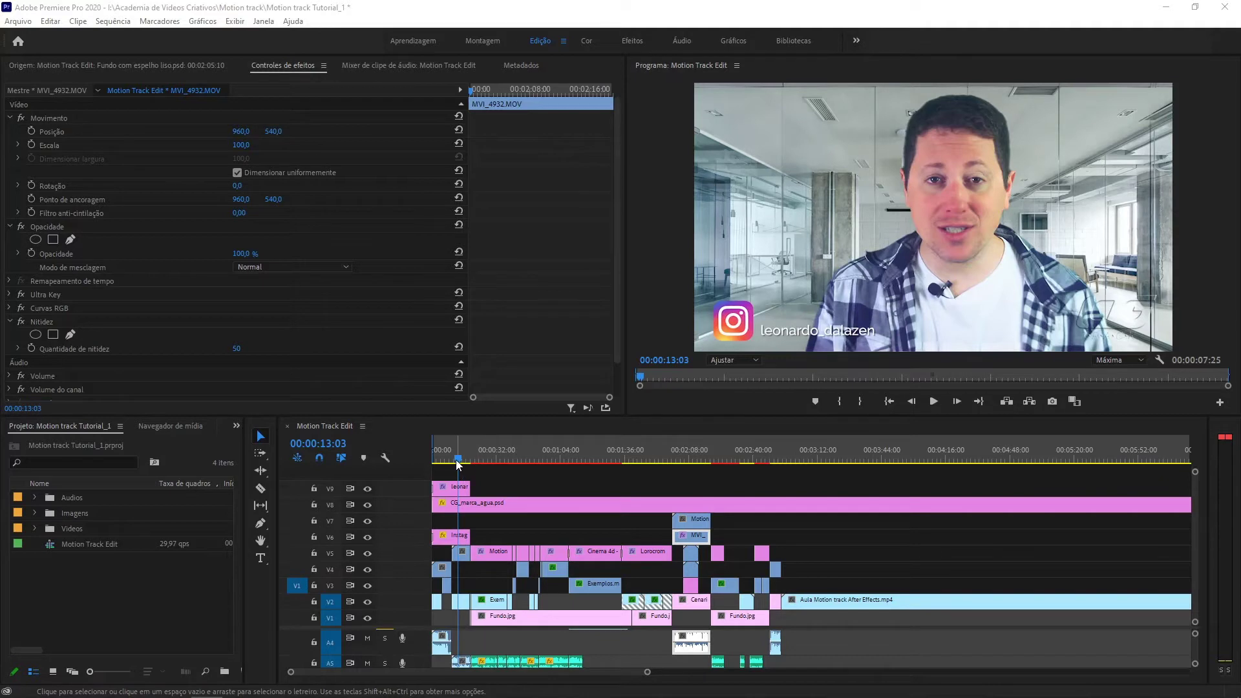
Scrub and zoom out the timeline, then return the playhead to the keyed presenter at 00:00:16:01
left_click_drag(459, 459, 460, 464)
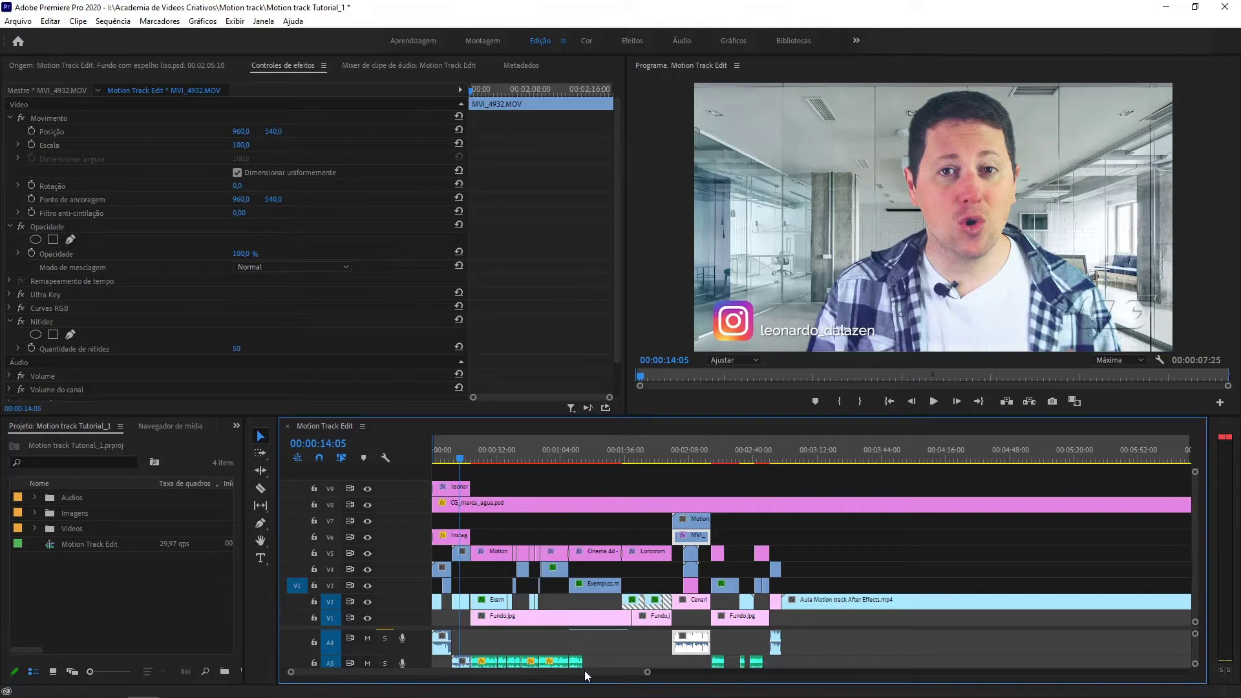
mouse_move(646, 673)
left_mouse_down()
mouse_move(663, 673)
mouse_move(633, 672)
left_mouse_up()
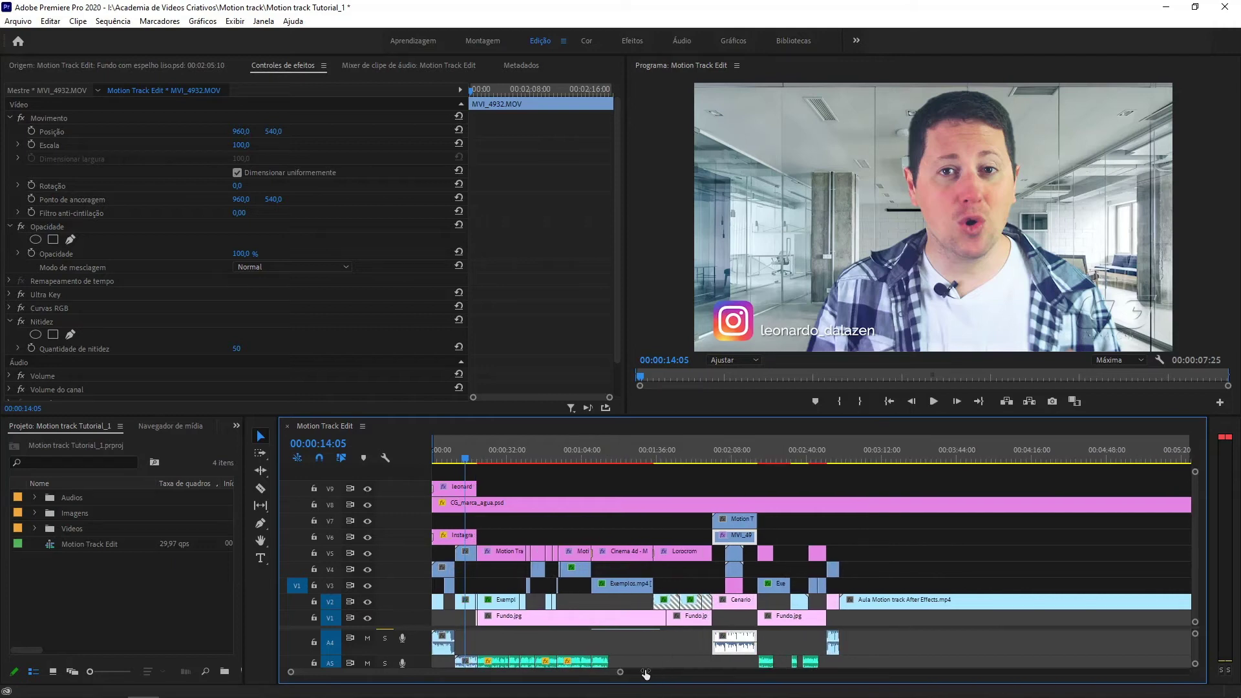
left_click(480, 456)
left_click_drag(484, 461, 468, 464)
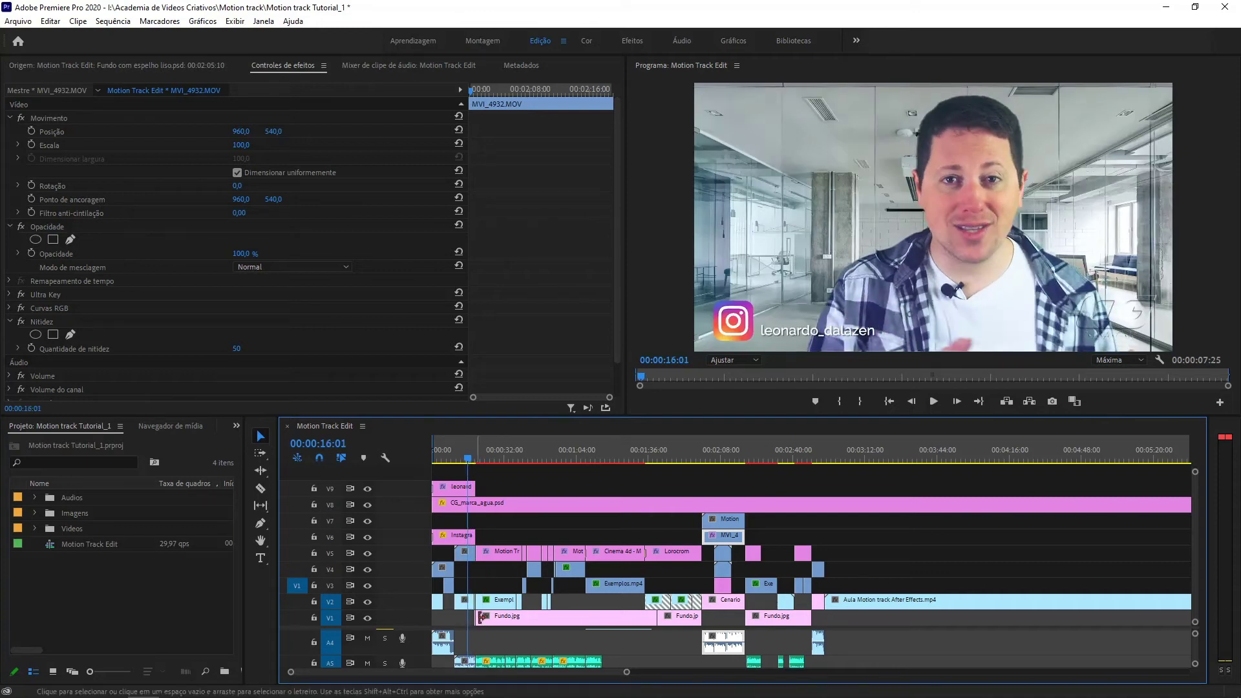
Hide track V5 to reveal the raw green screen and load Abertura_continuacao.mp4 as source
left_click(465, 555)
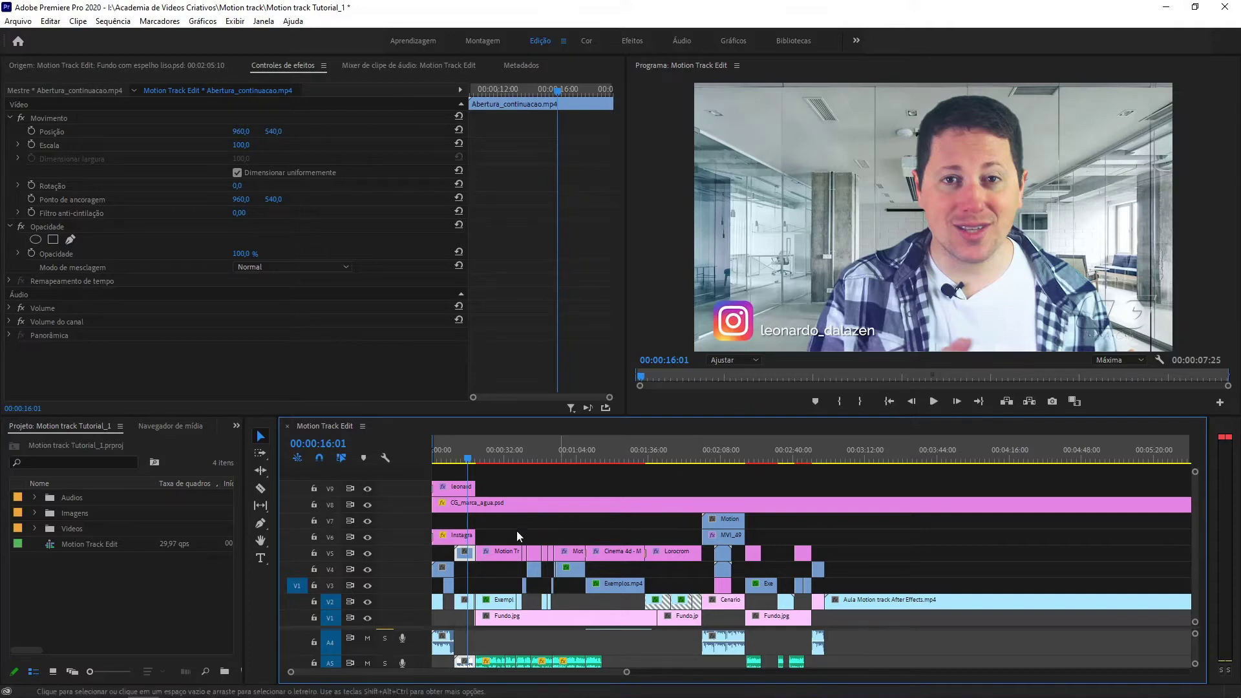
left_click(367, 553)
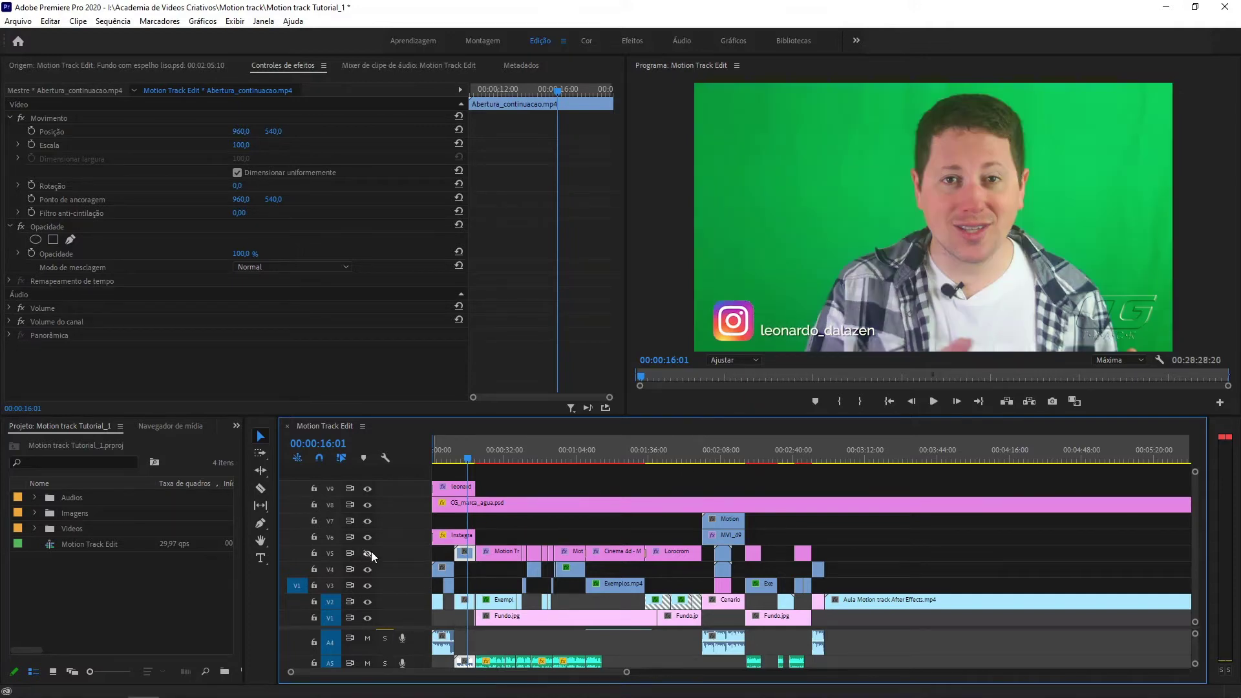
left_click(465, 605)
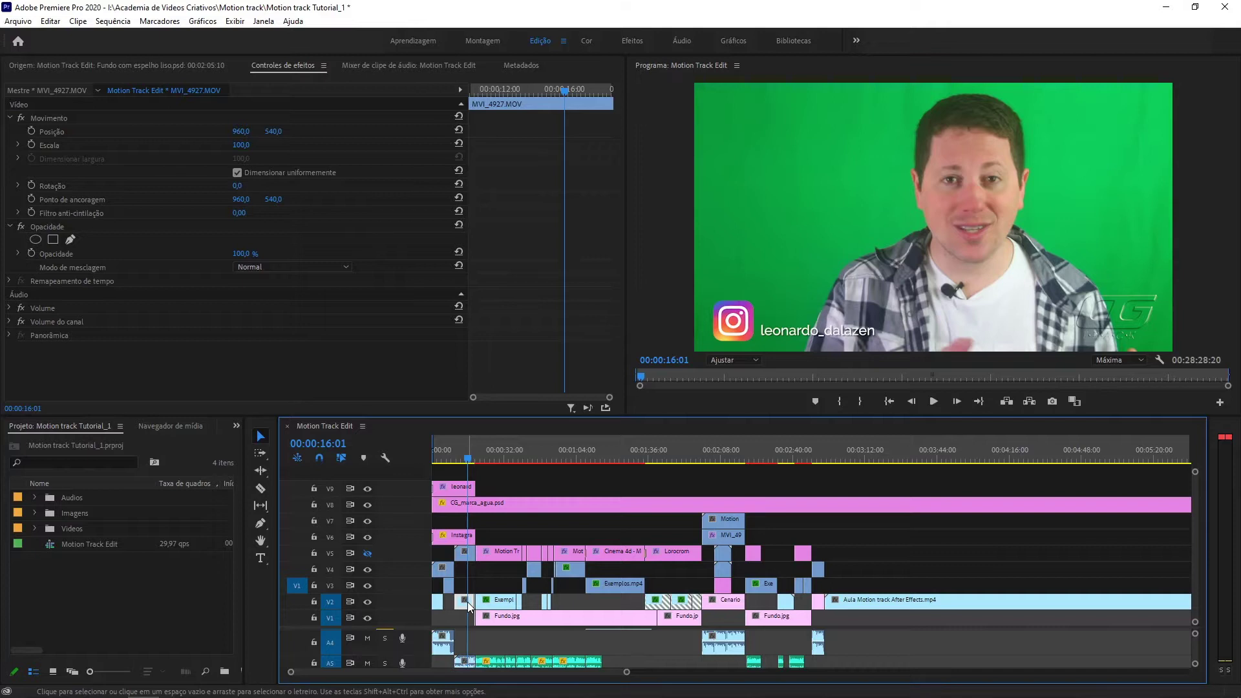
double_click(469, 604)
double_click(471, 556)
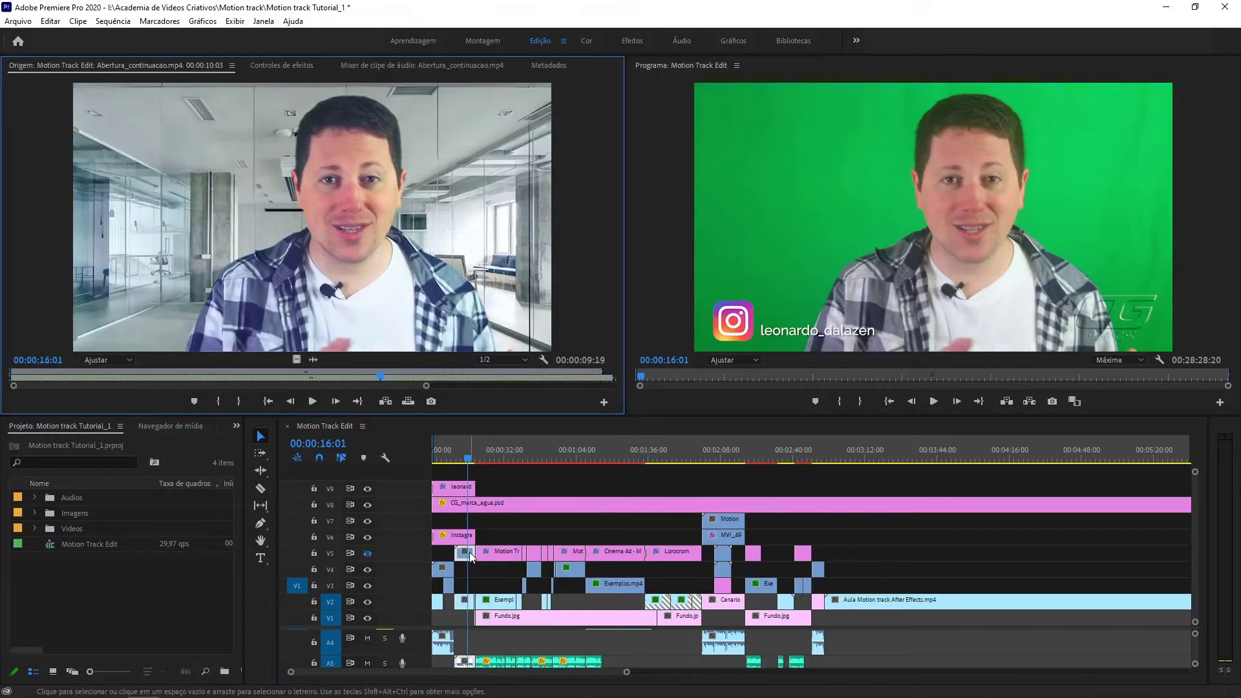
Scrub forward through the edit to the sunglasses shot around 02:08:29
left_click(495, 460)
mouse_move(496, 459)
left_mouse_down()
mouse_move(664, 460)
mouse_move(770, 477)
left_mouse_up()
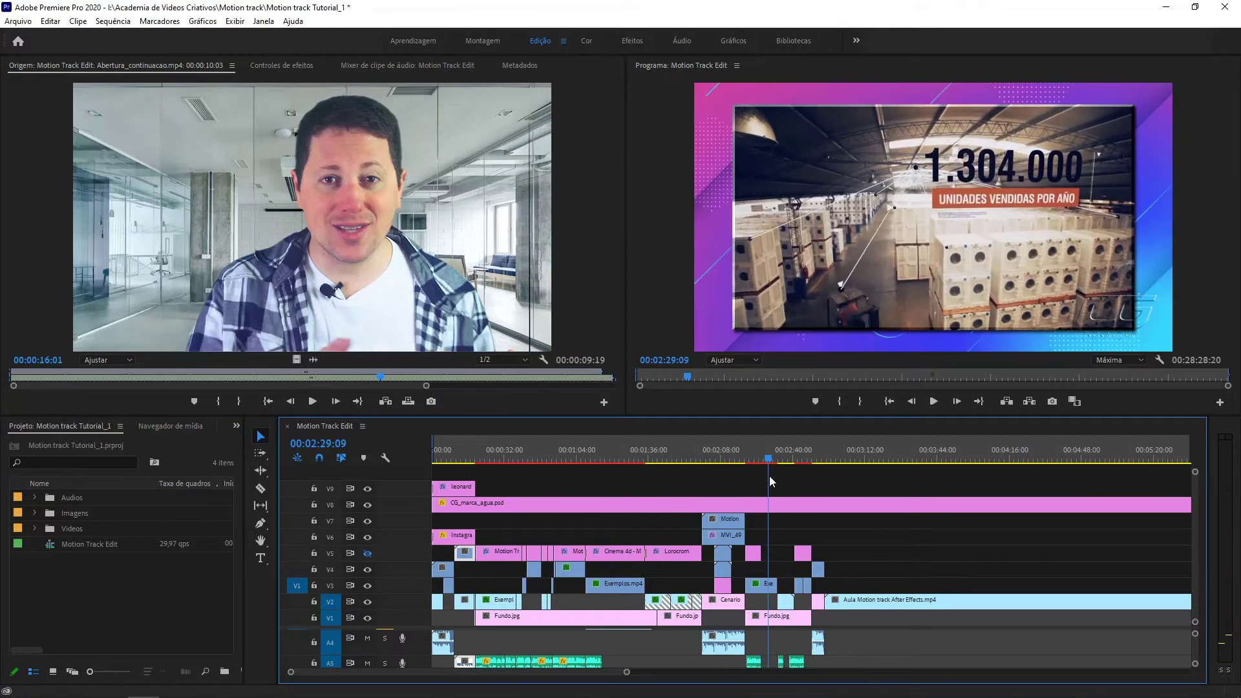
mouse_move(770, 477)
left_mouse_down()
mouse_move(715, 474)
mouse_move(724, 453)
left_mouse_up()
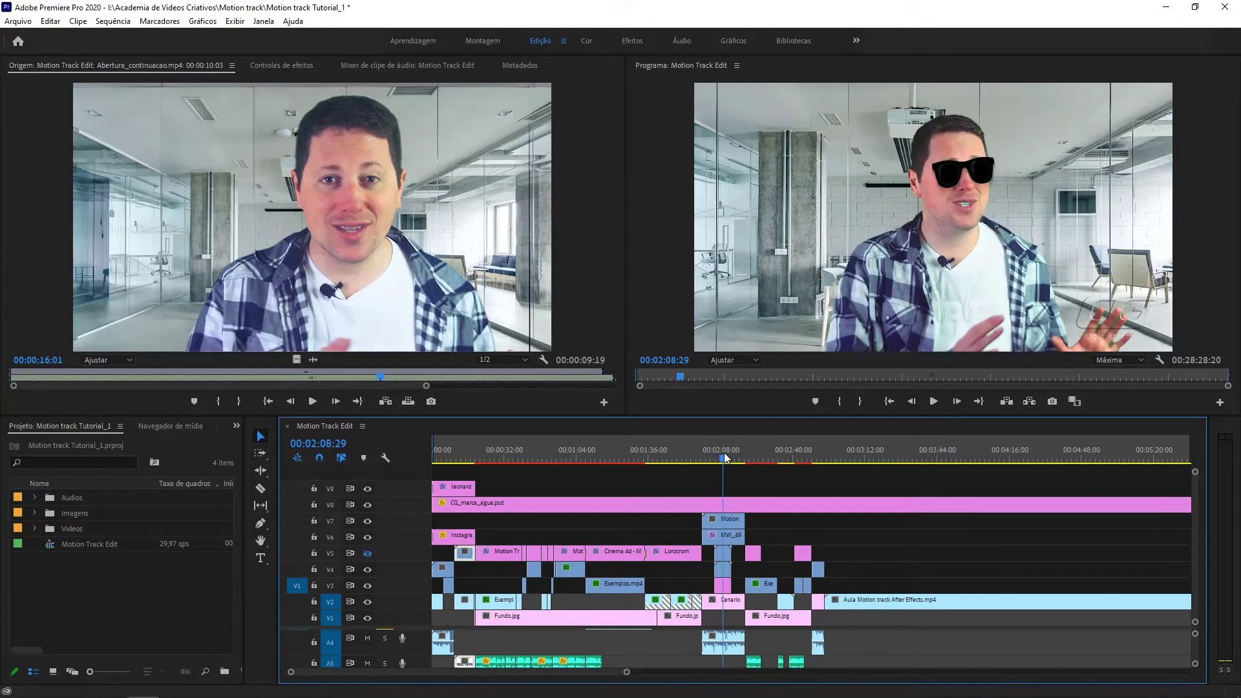
Load Motion Track oculos_ok.mp4 as source and hide track V7 to remove the sunglasses
left_click(723, 523)
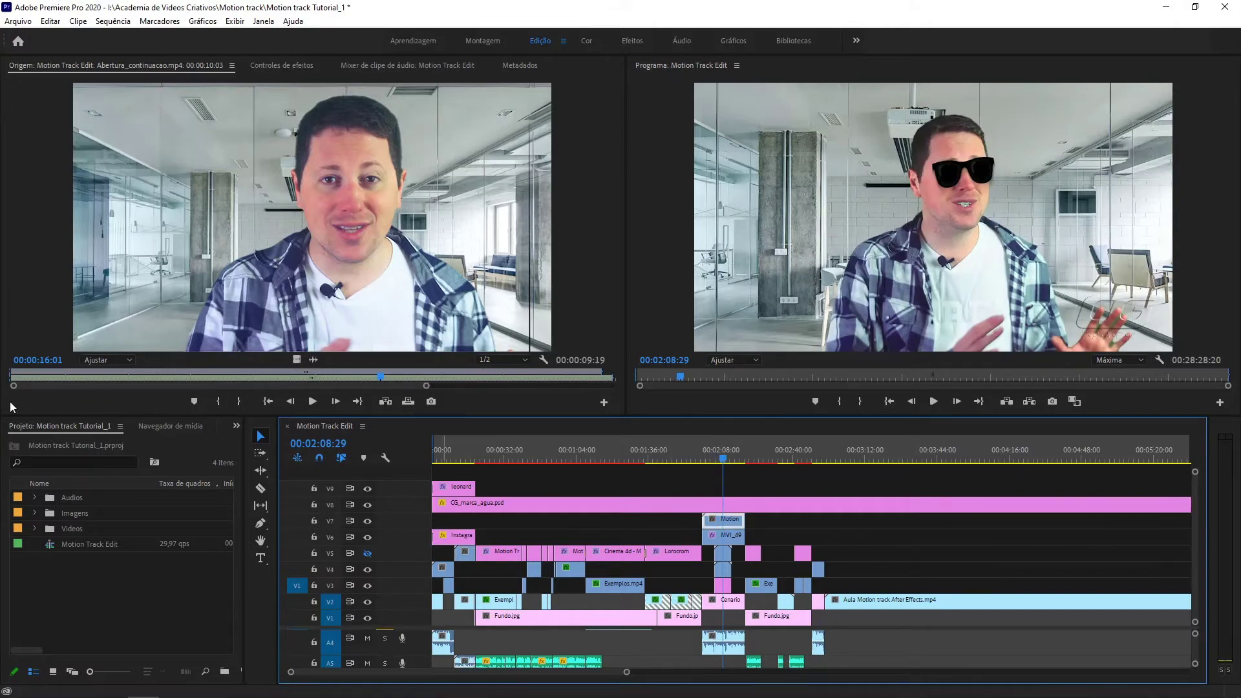
double_click(726, 522)
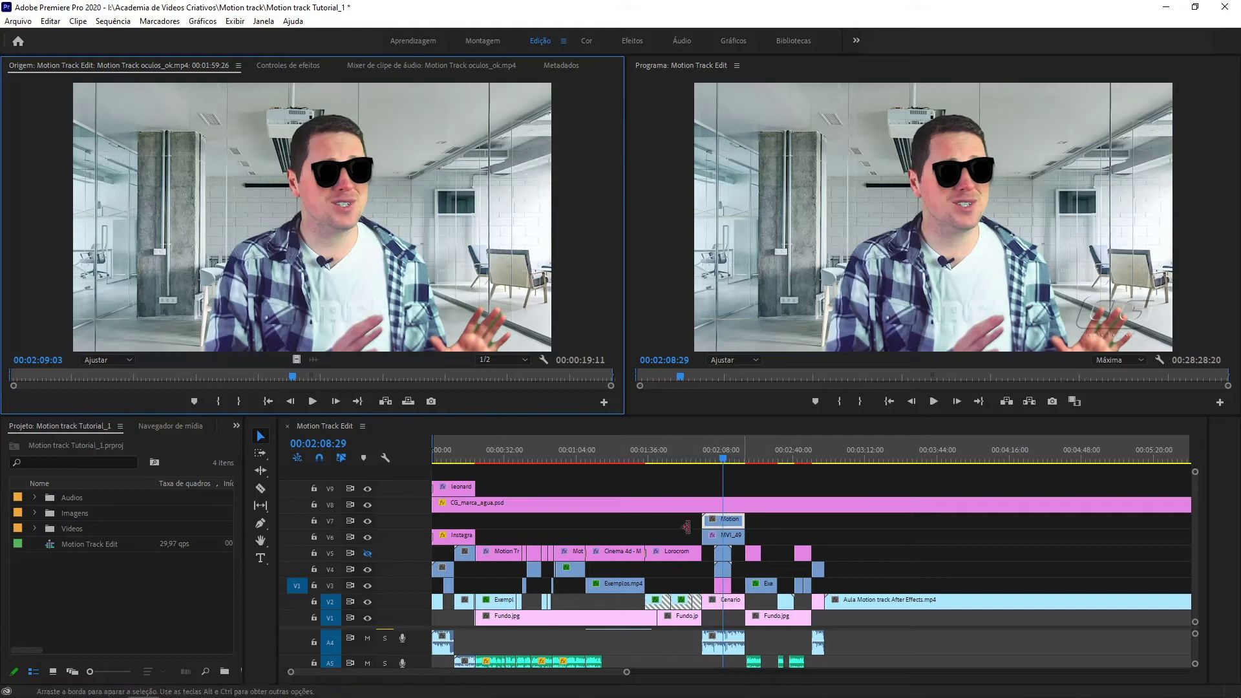
left_click(368, 521)
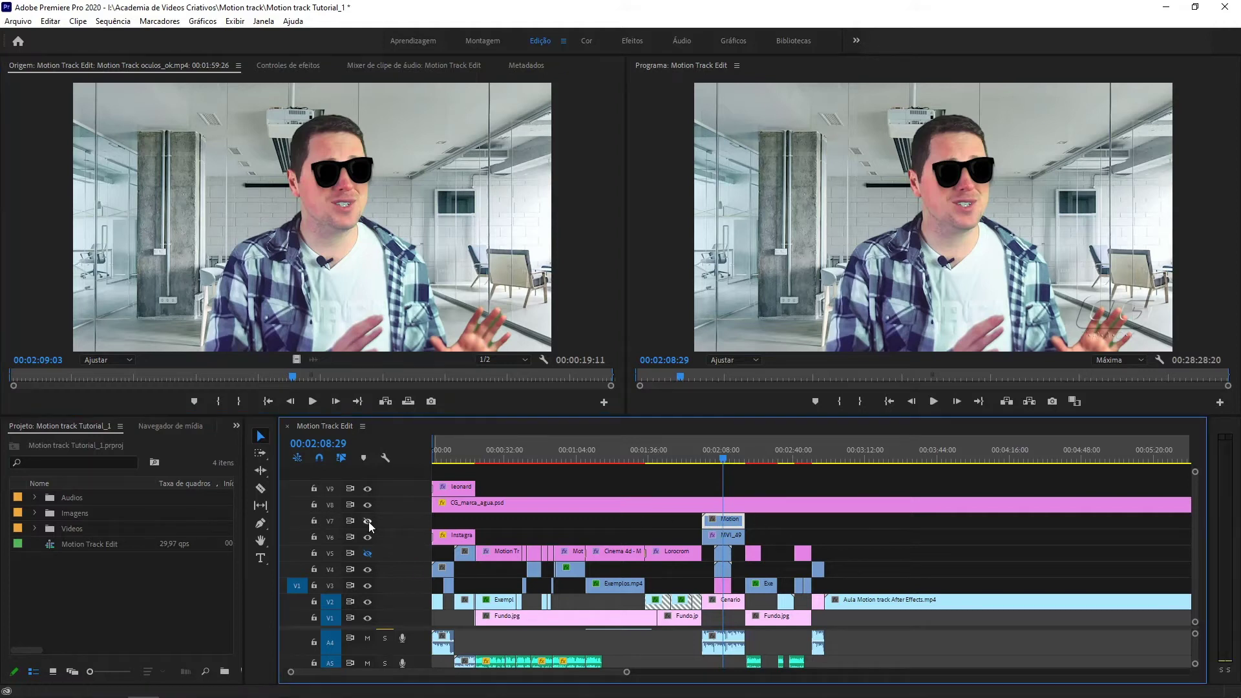
left_click(724, 537)
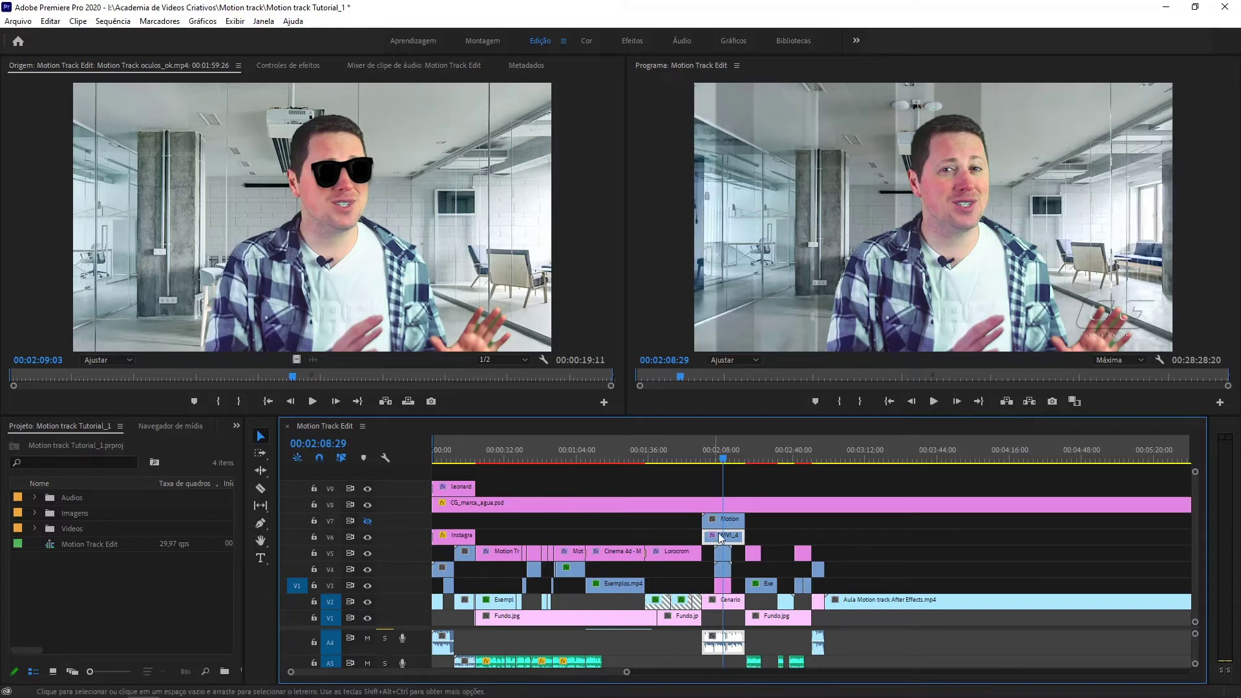
Show MVI_4932.MOV's Ultra Key parameters: Personalizado, Transparência 17, Pedestal 78, Suprimir 60
double_click(728, 539)
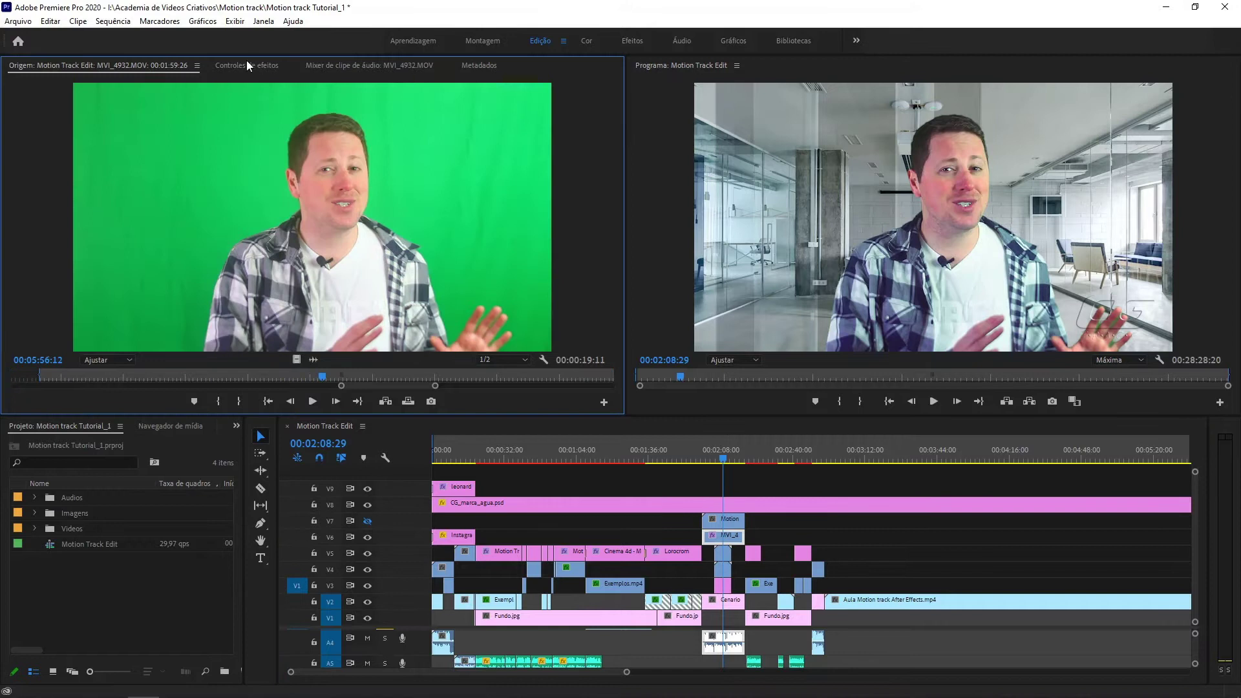
left_click(244, 66)
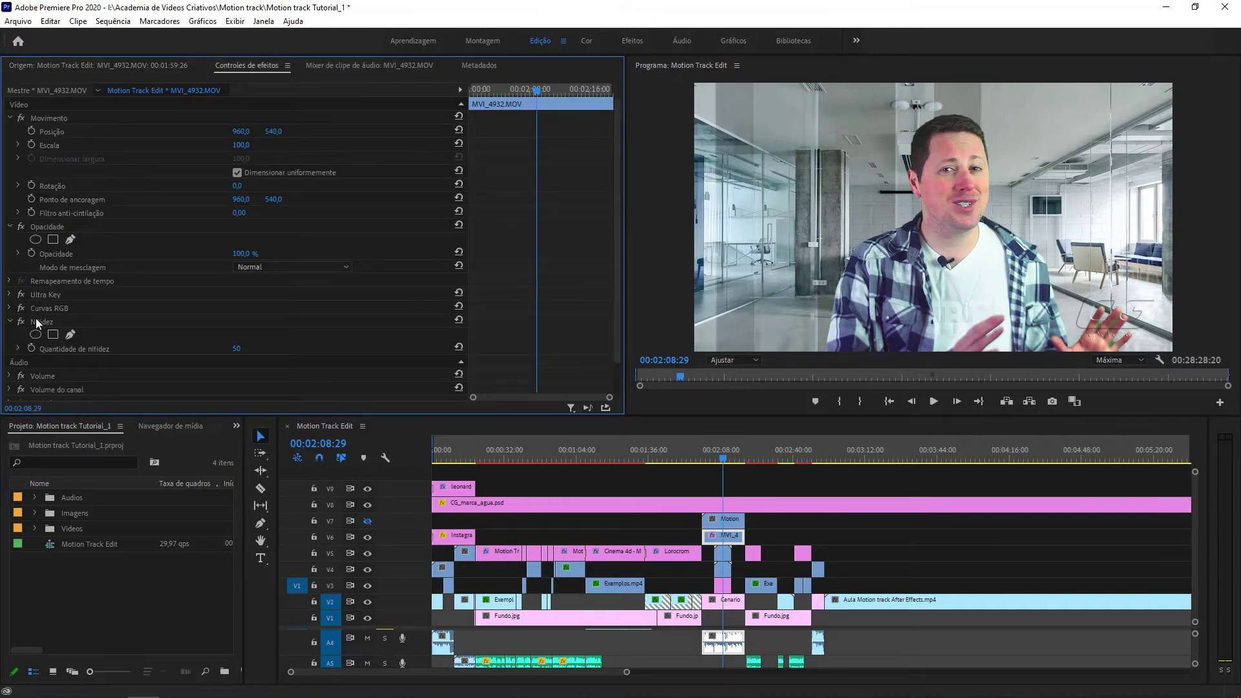
left_click(51, 296)
left_click(9, 294)
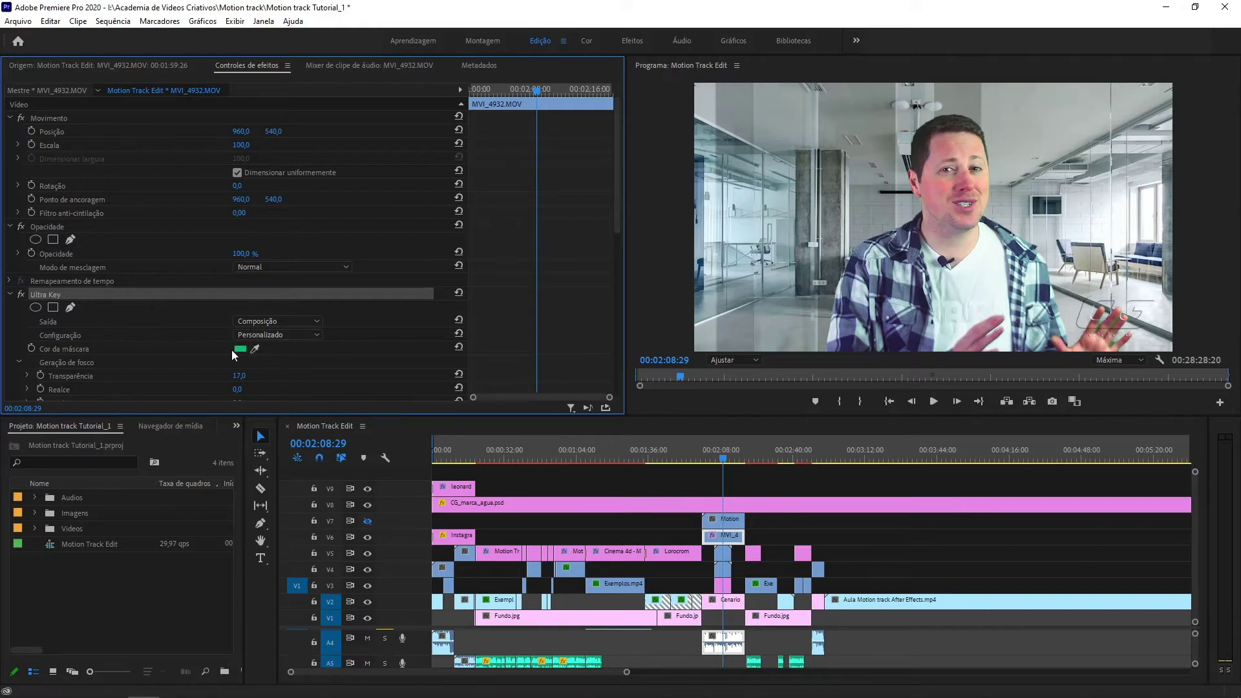
scroll(366, 312, "down", 5)
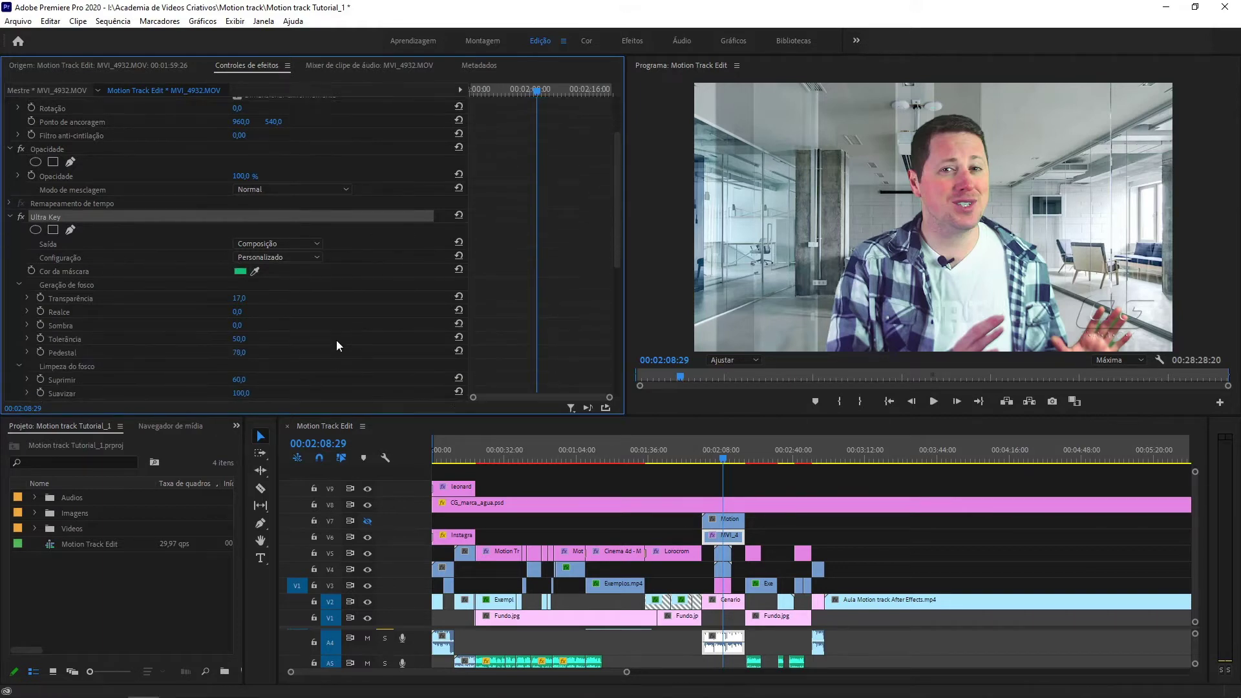
scroll(298, 343, "down", 1)
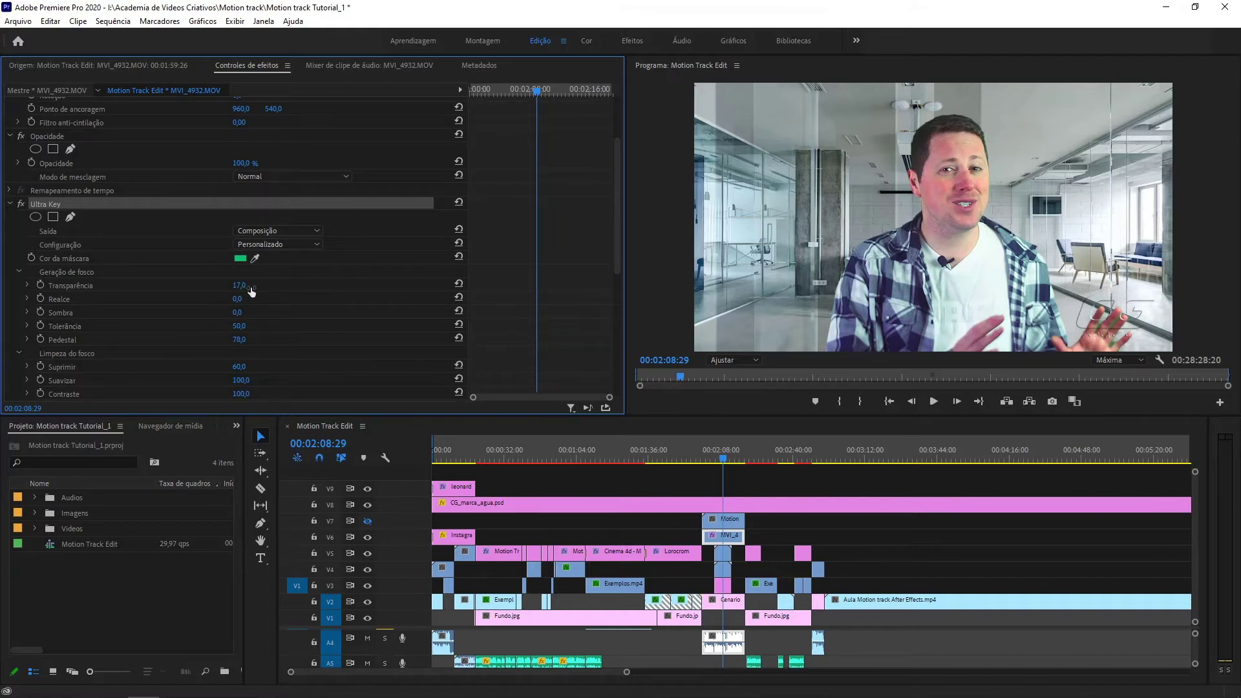
scroll(180, 338, "down", 1)
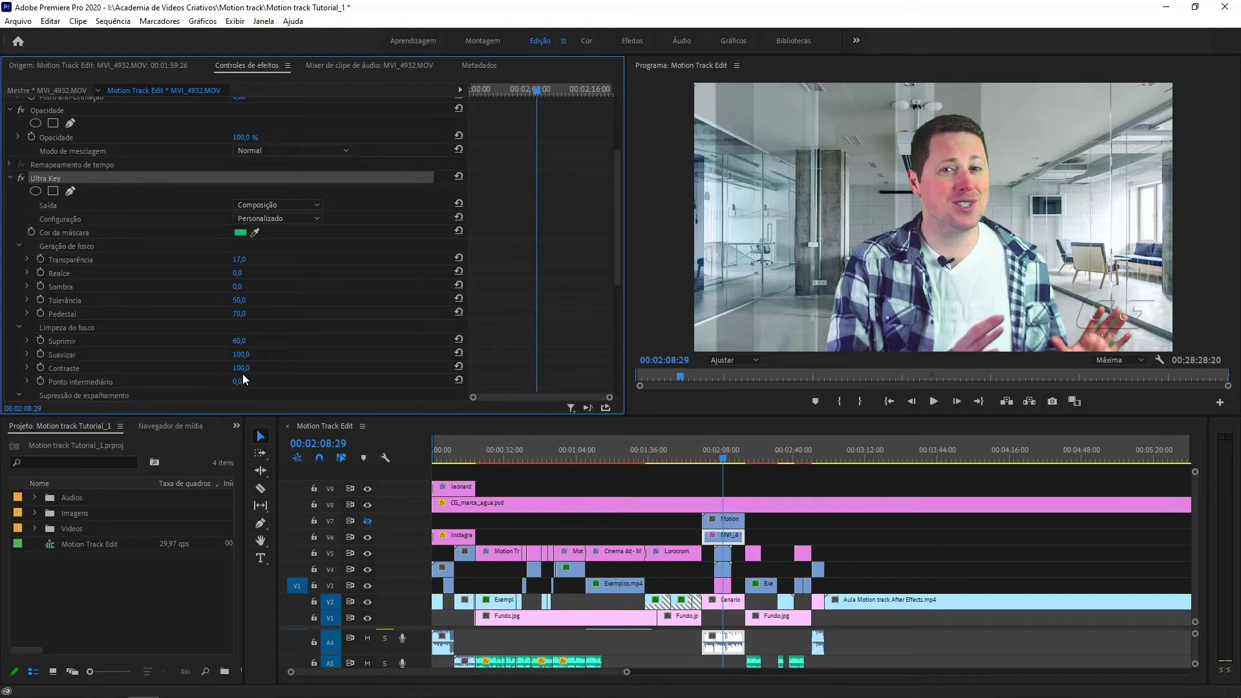
scroll(343, 328, "down", 2)
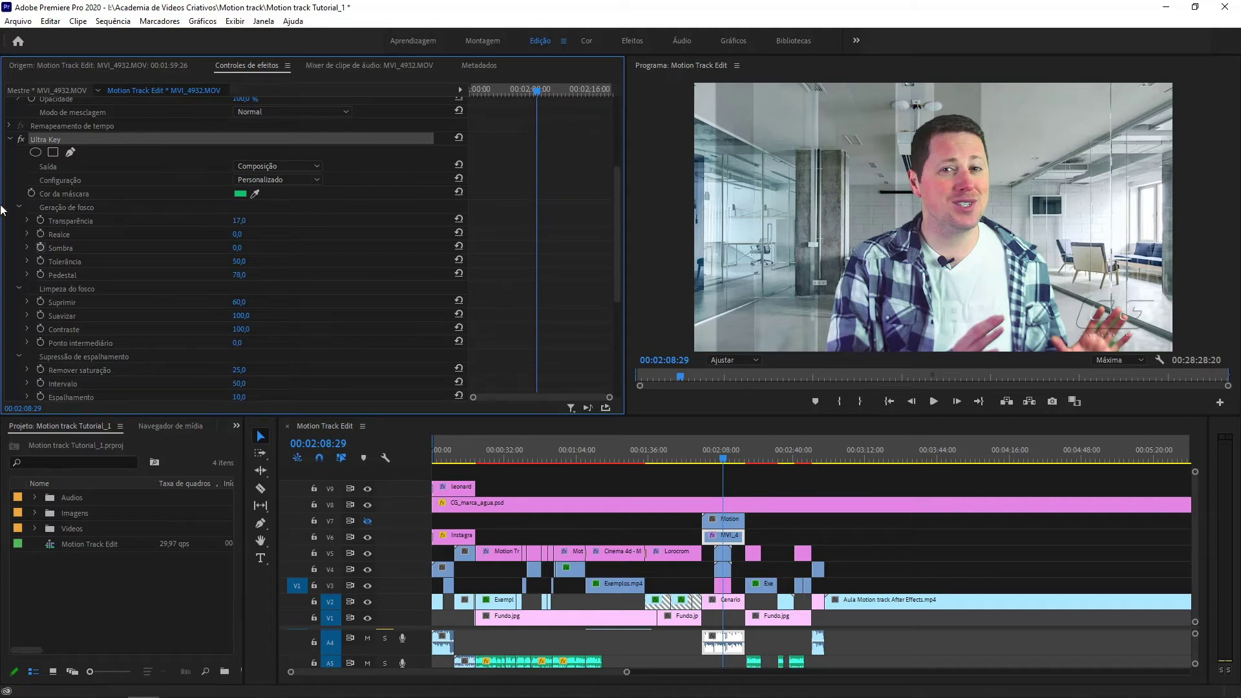
Toggle the presenter's Ultra Key off and back on, then collapse its settings
left_click(21, 137)
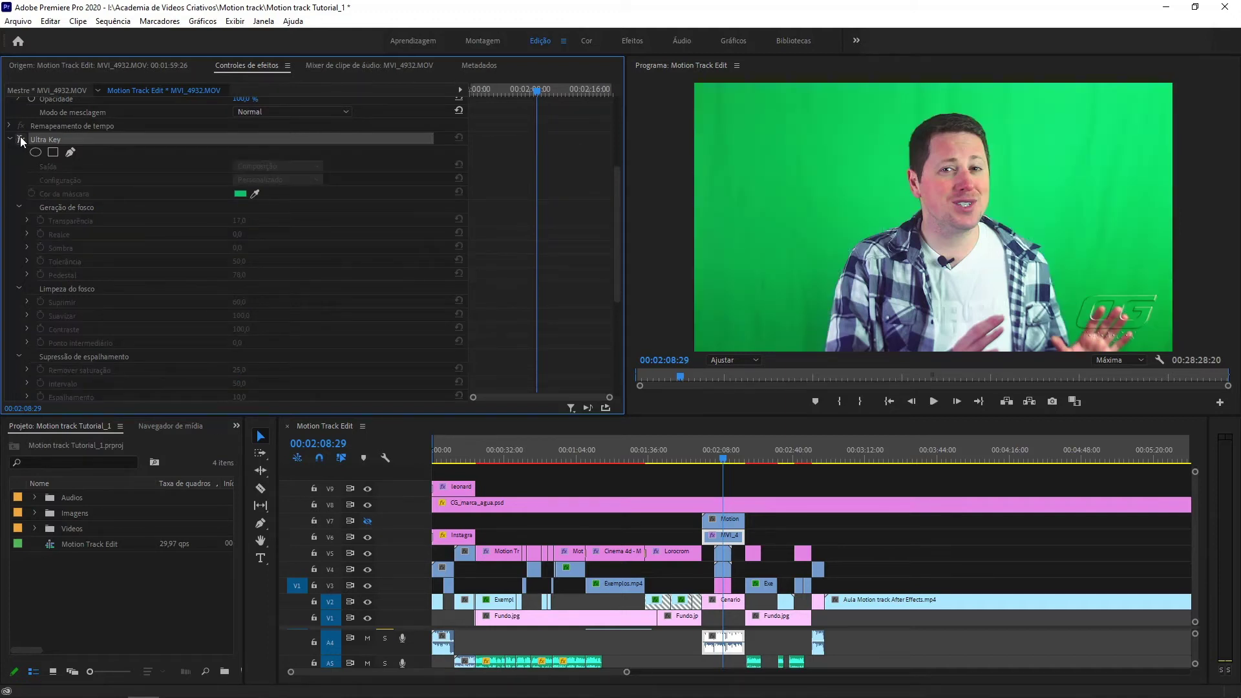
left_click(21, 138)
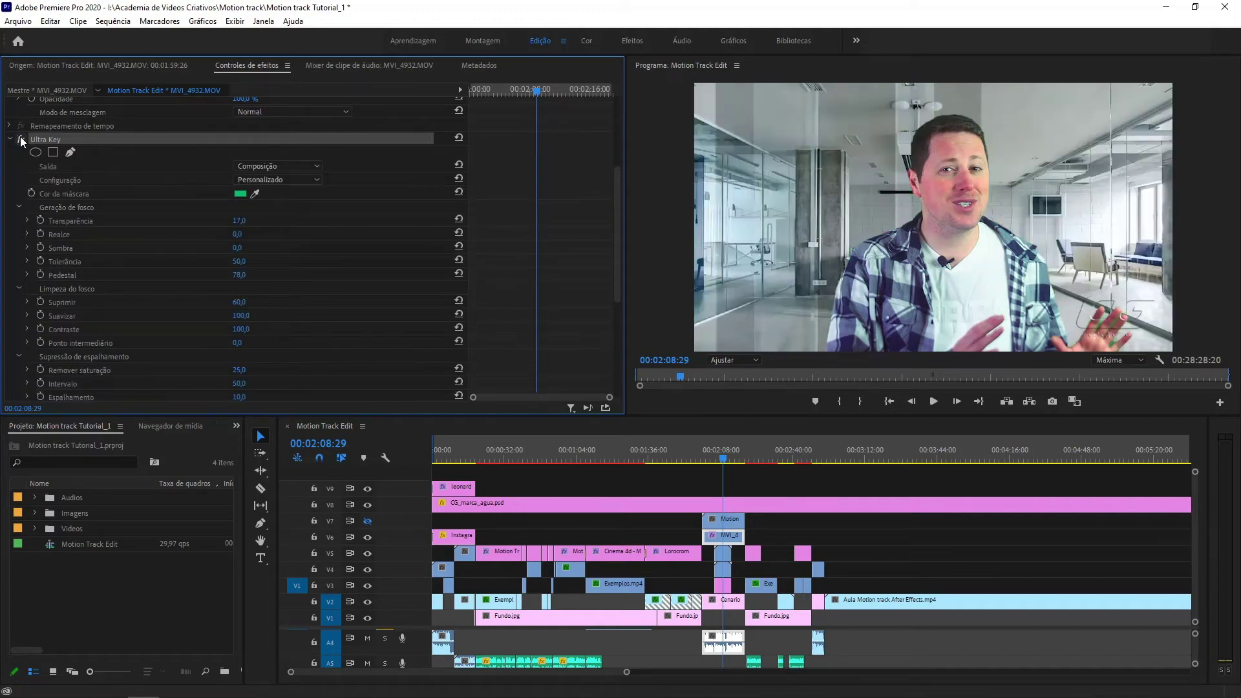
left_click(11, 139)
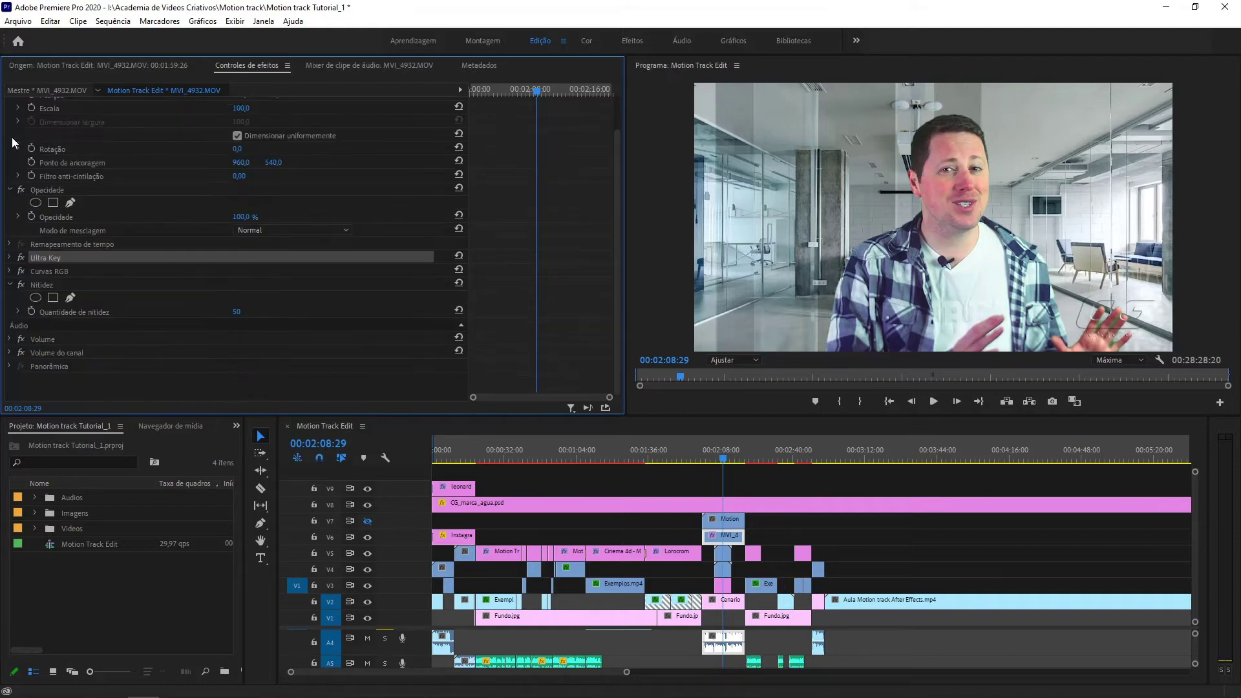
Compare the presenter with Curvas RGB and Nitidez switched off and back on
left_click(21, 271)
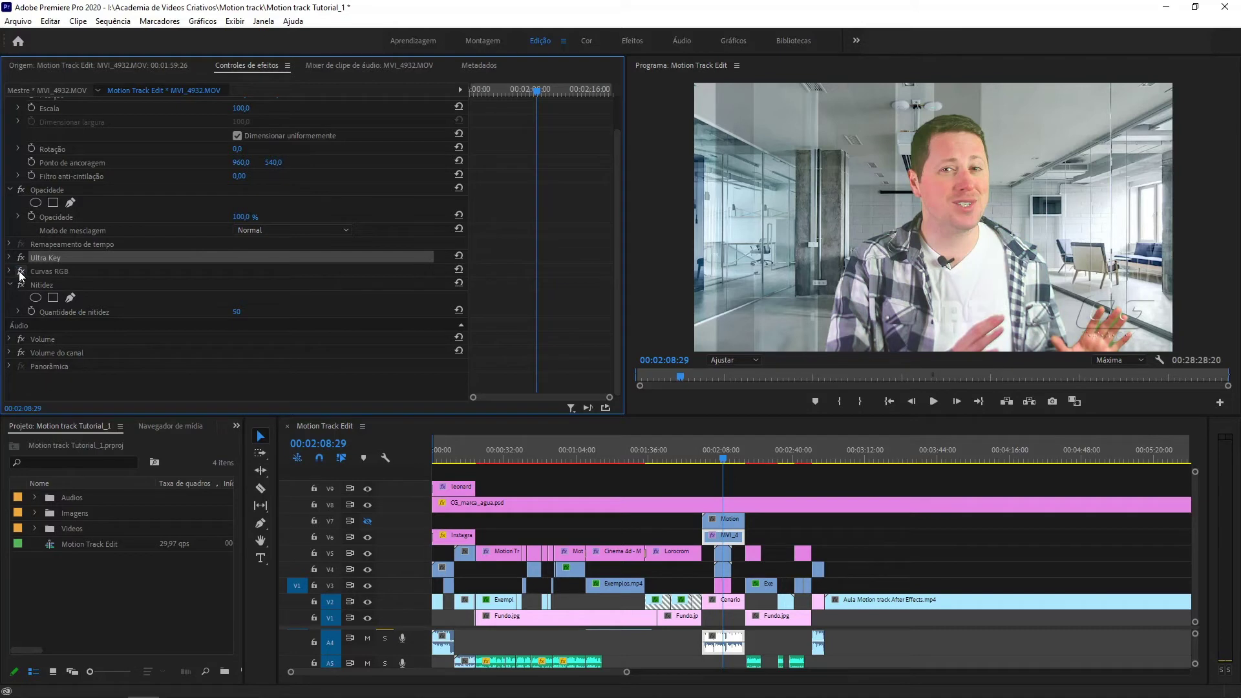
left_click(21, 271)
left_click(20, 285)
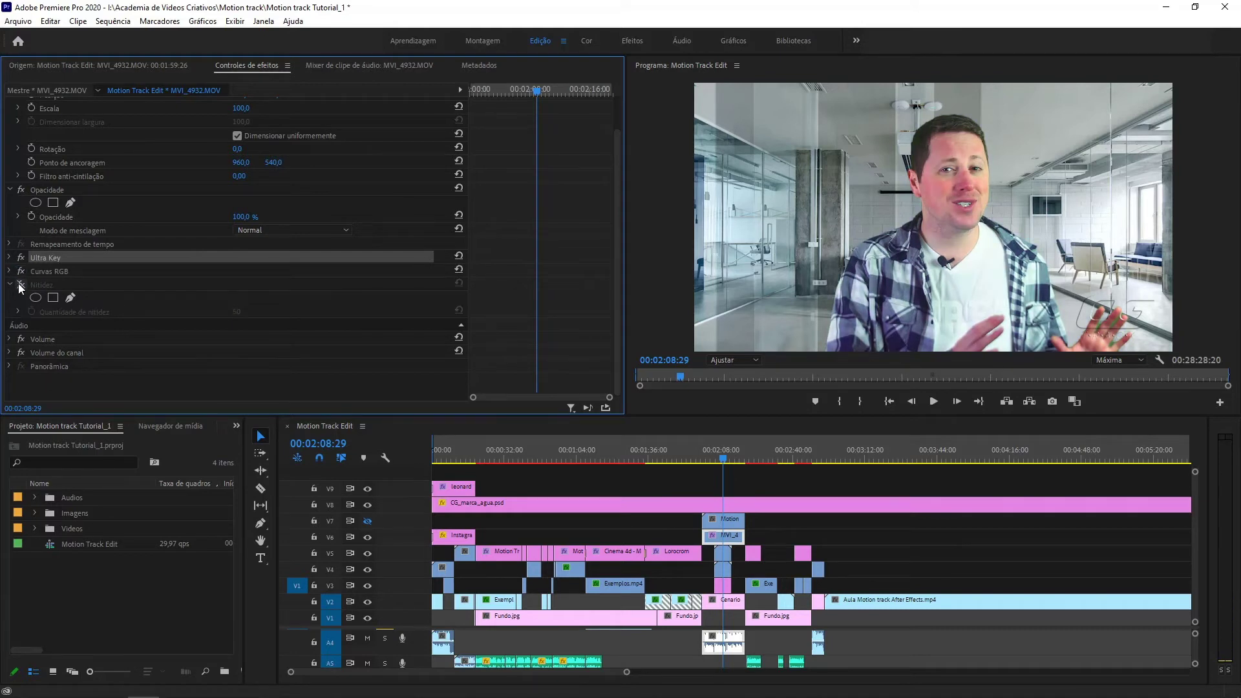
left_click(20, 285)
Toggle the sunglasses track V7 and play back the composite from four seconds earlier
left_click(369, 521)
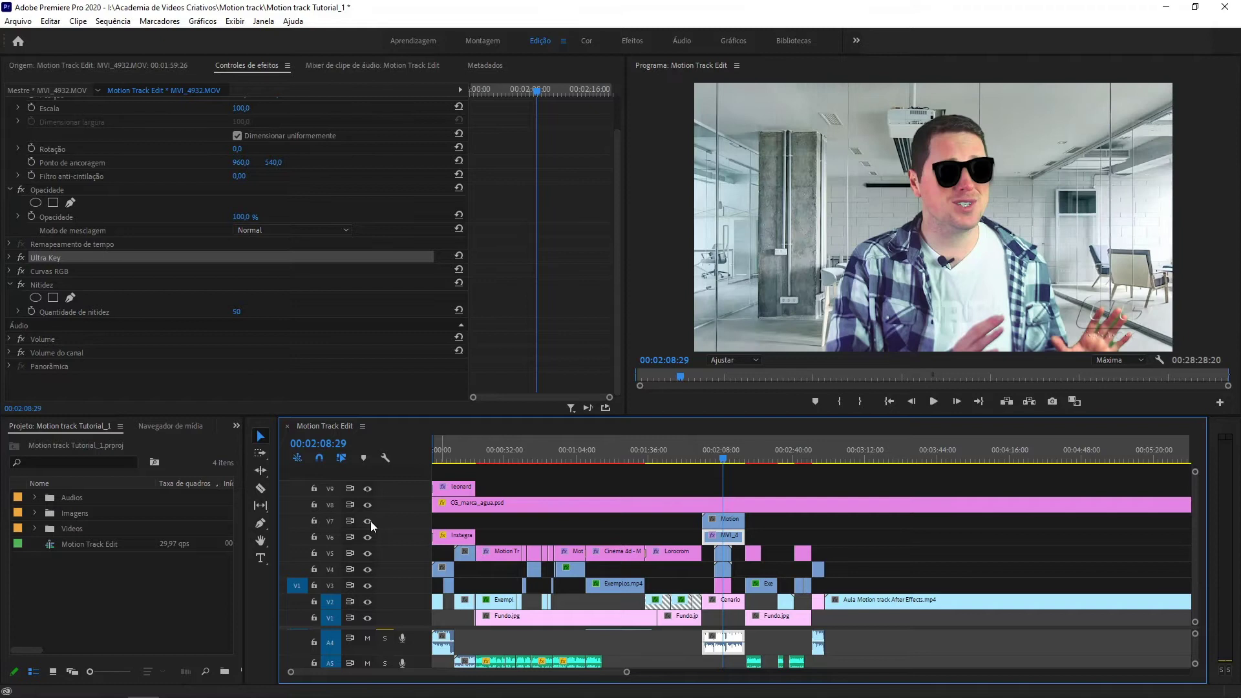
left_click(370, 521)
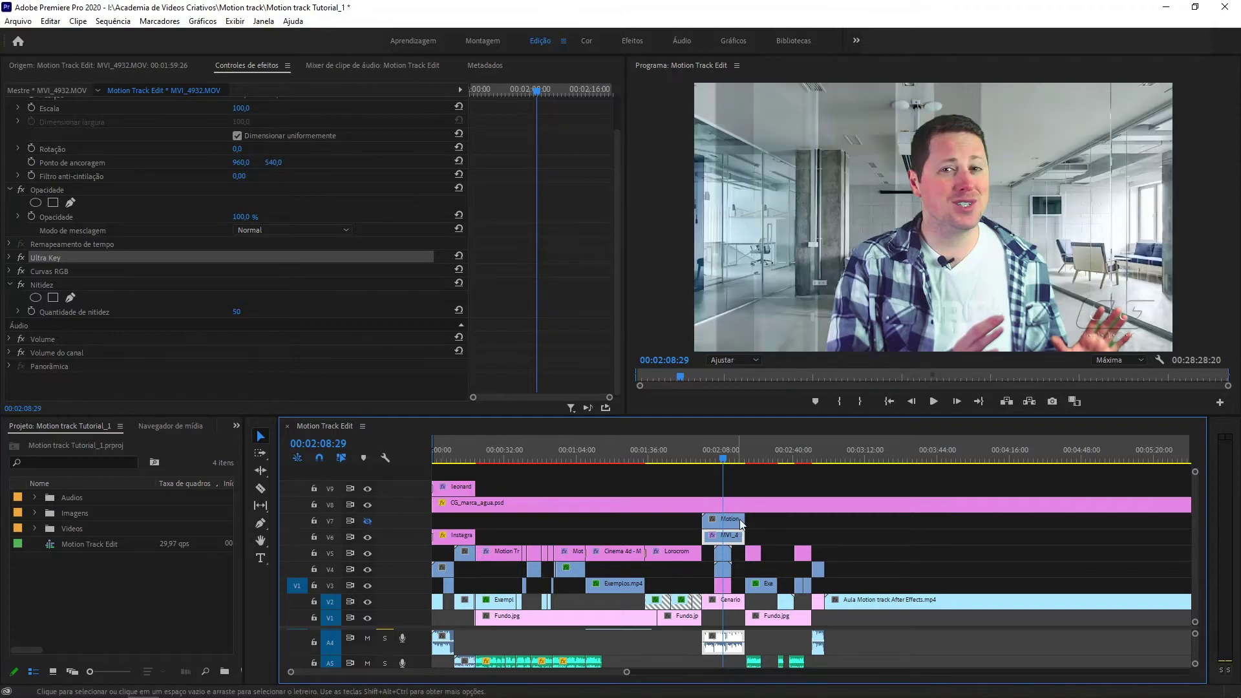
left_click_drag(727, 461, 720, 463)
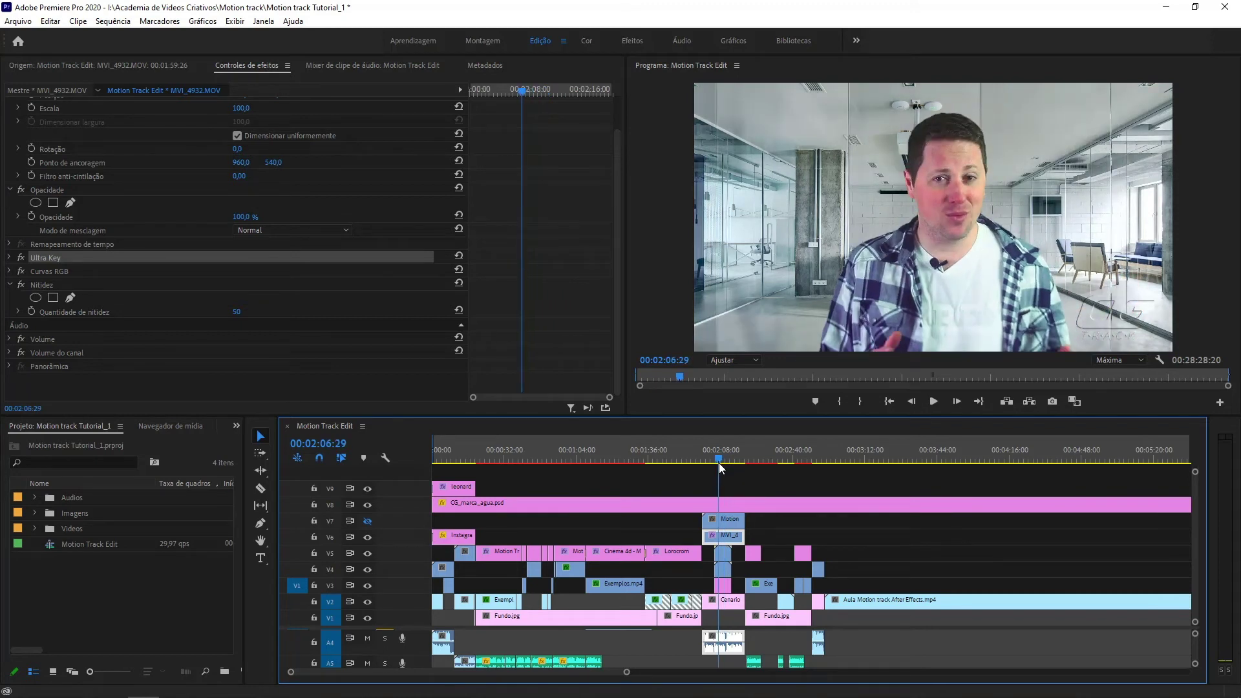
key("space")
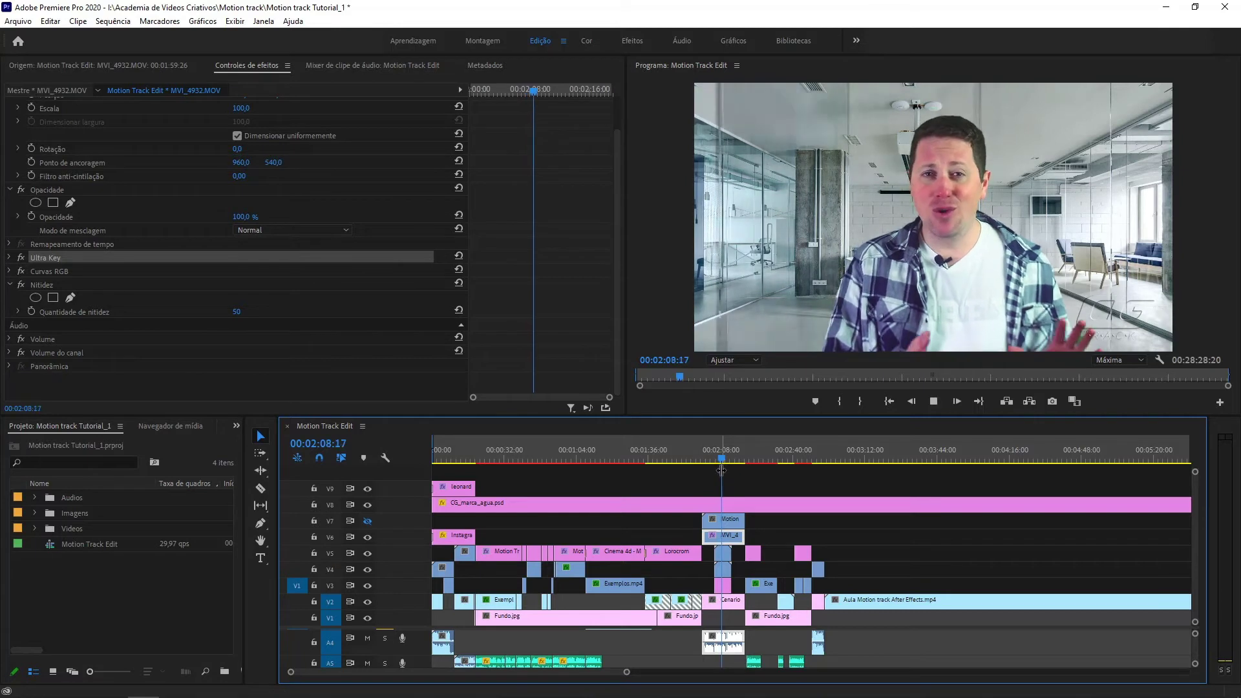
key("space")
Hide V7 again and select MVI_4932.MOV to display its Ultra Key settings
left_click(367, 522)
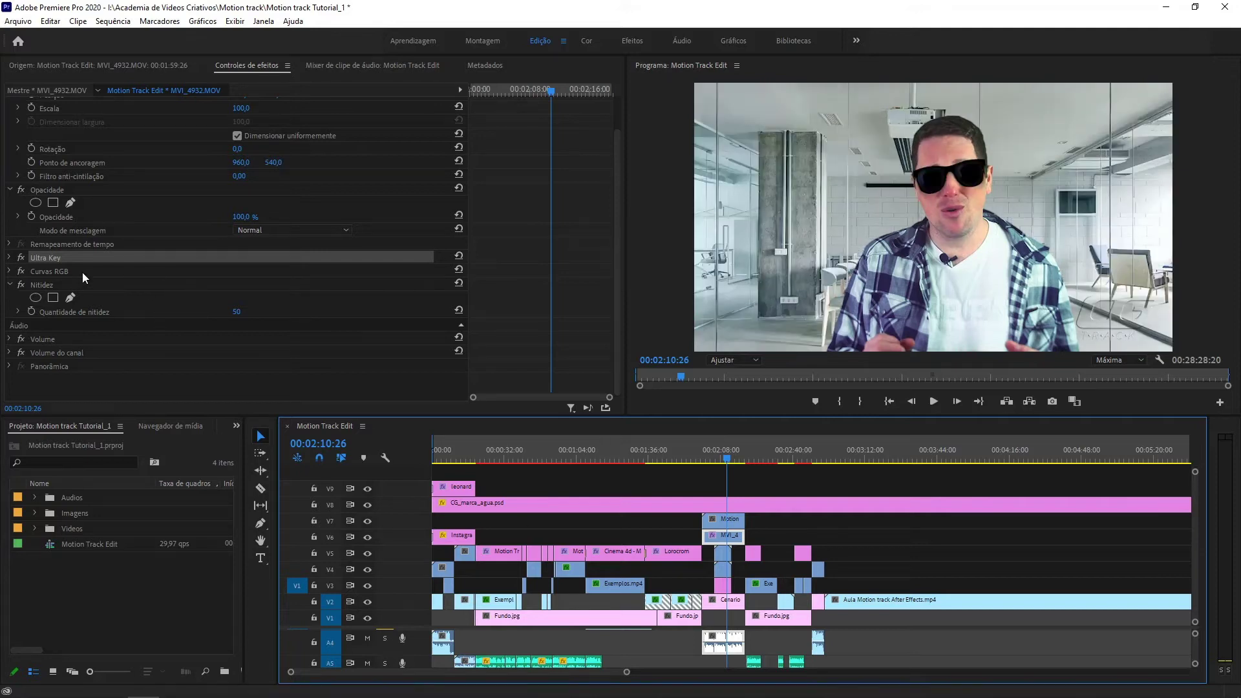
left_click(10, 258)
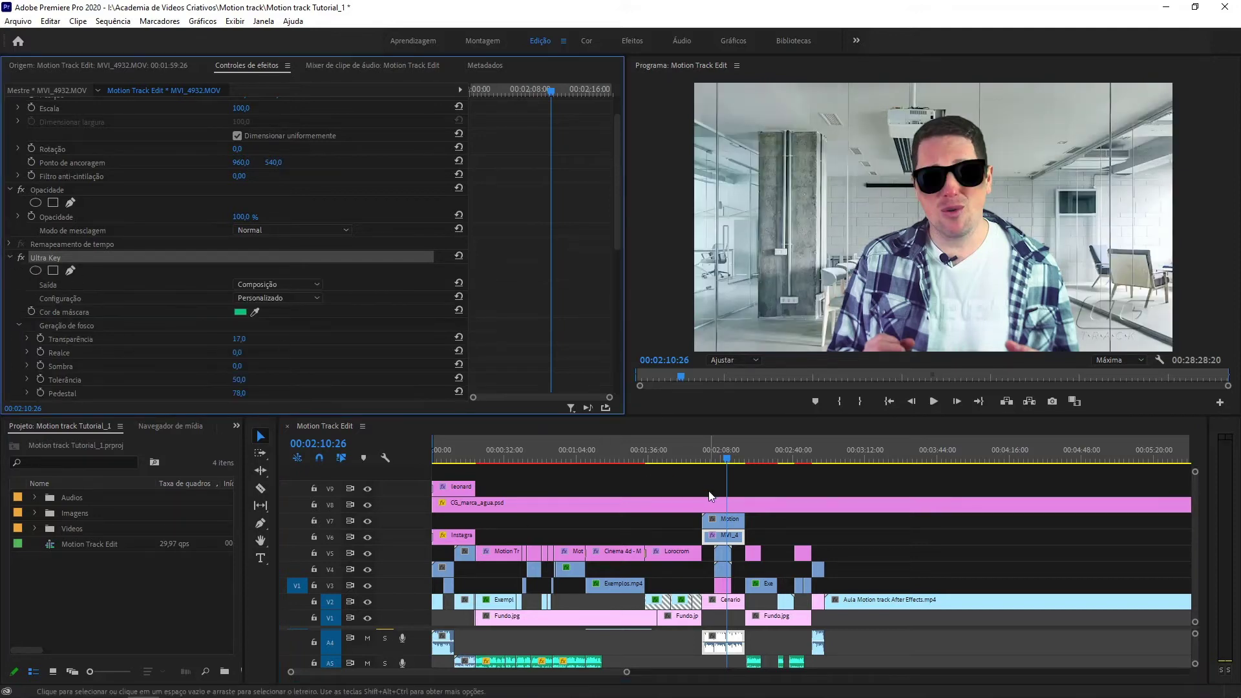
left_click(732, 522)
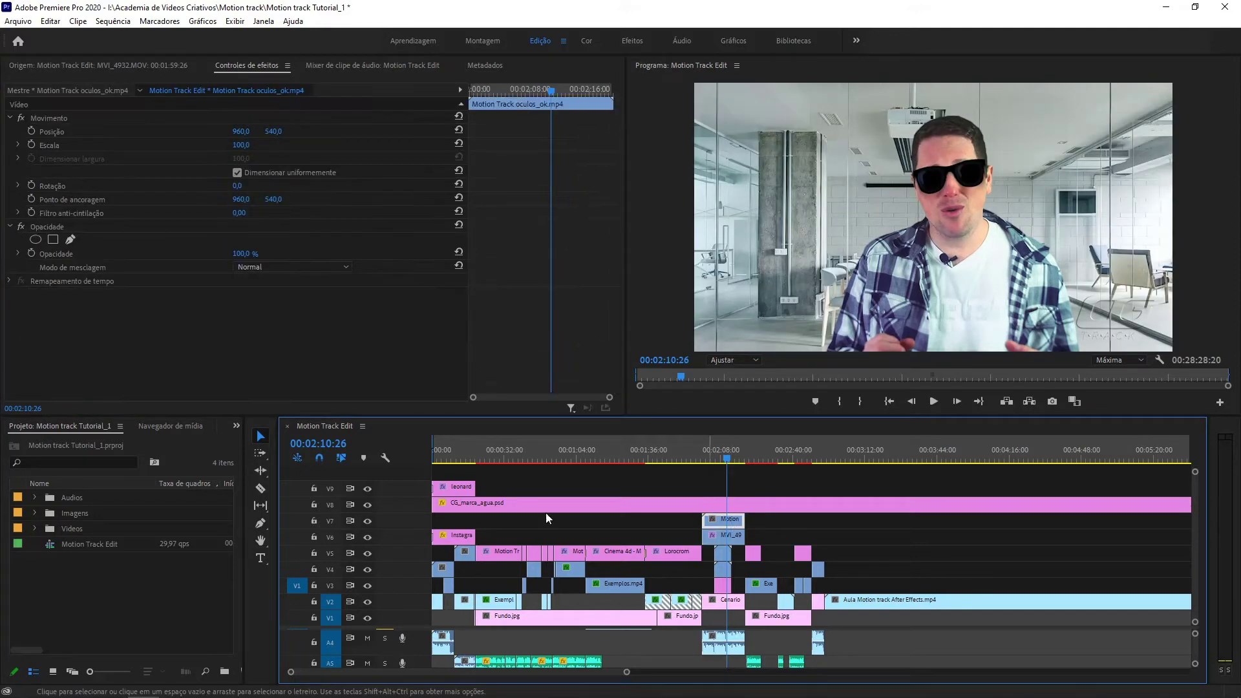
left_click(368, 521)
left_click(724, 535)
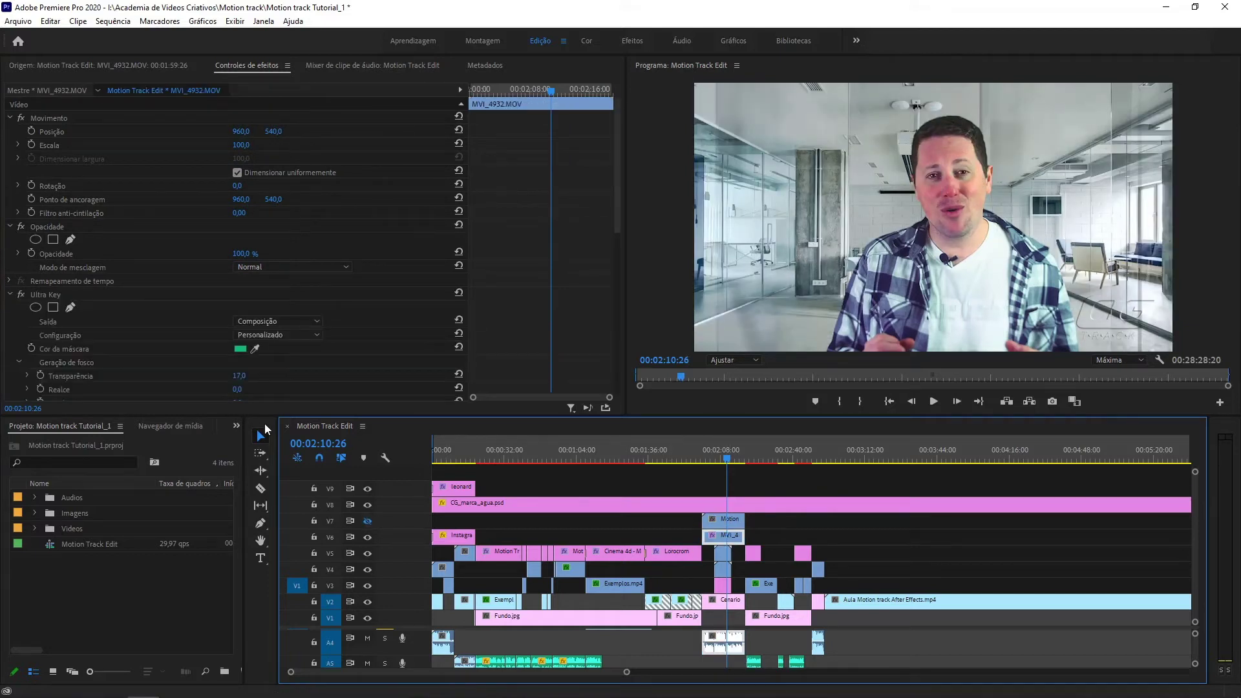
Raise the Ultra Key Transparência from 17 to 22 and play back to check the key
double_click(717, 537)
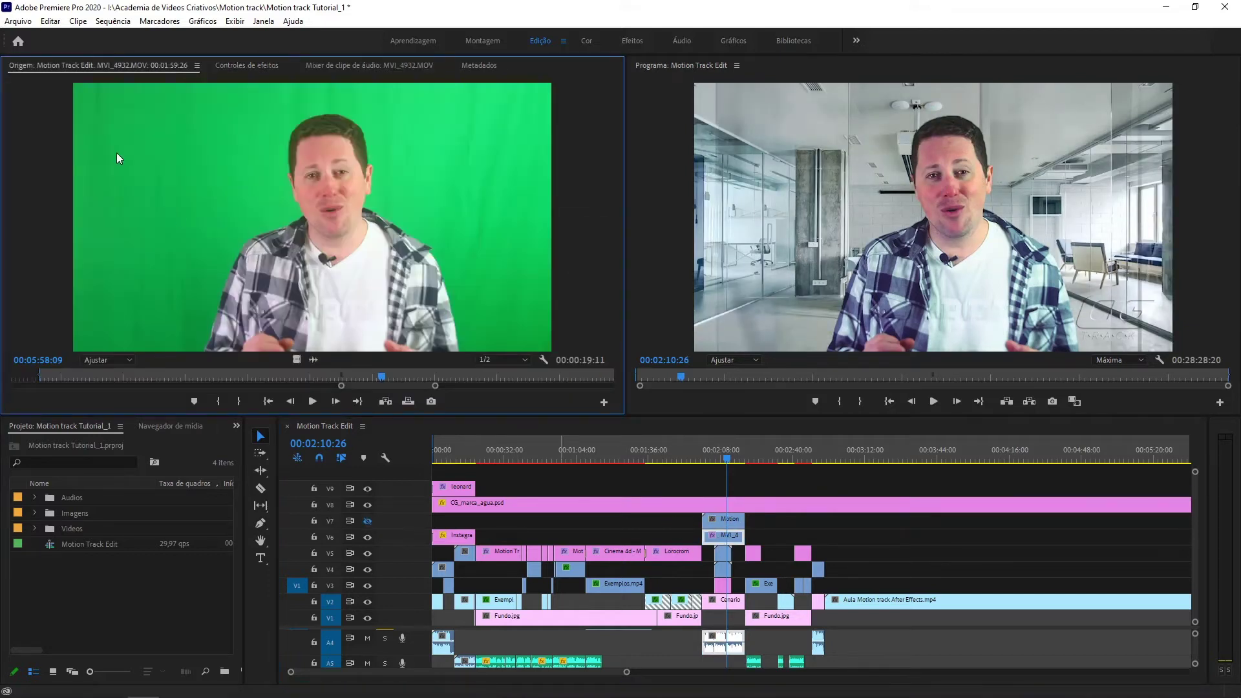
left_click(247, 65)
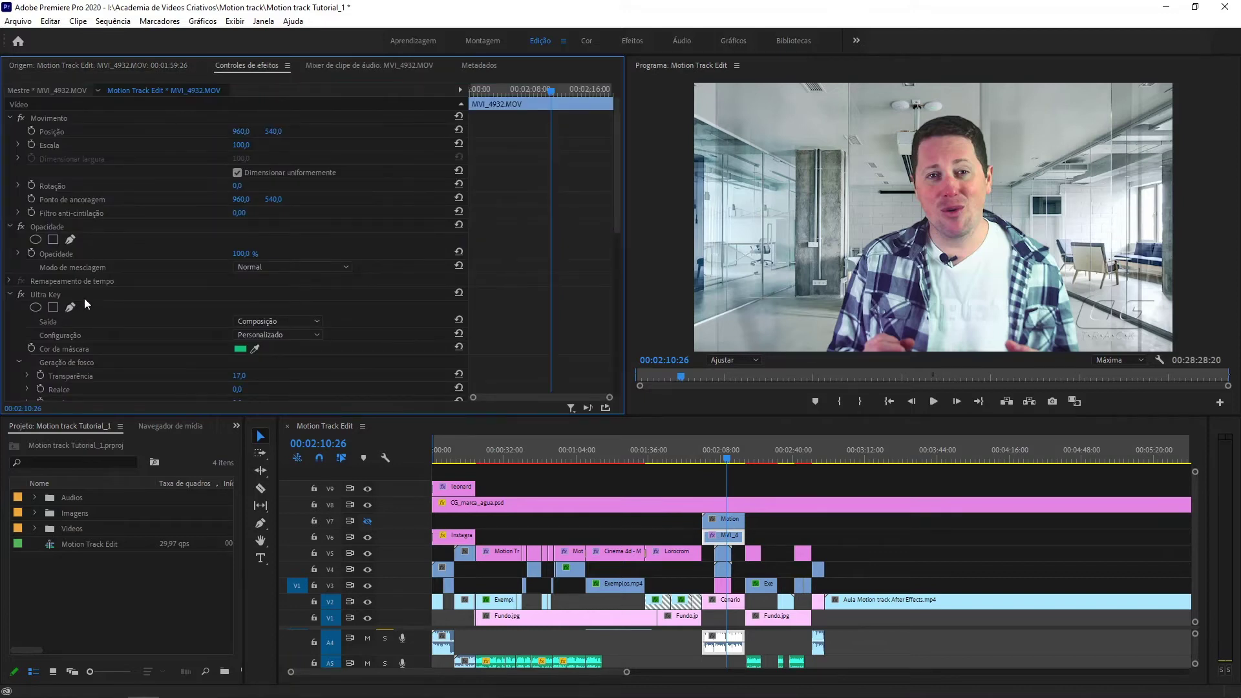
scroll(87, 297, "down", 2)
scroll(64, 304, "down", 2)
left_click_drag(250, 301, 237, 298)
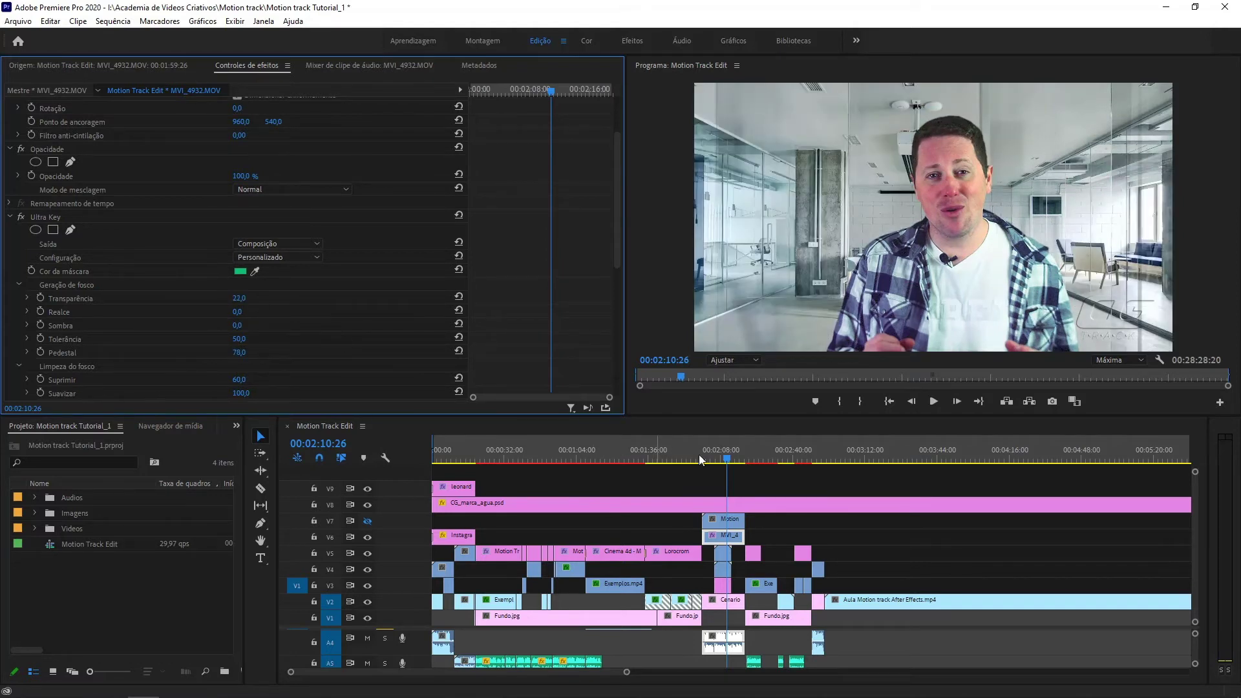
left_click_drag(728, 460, 730, 460)
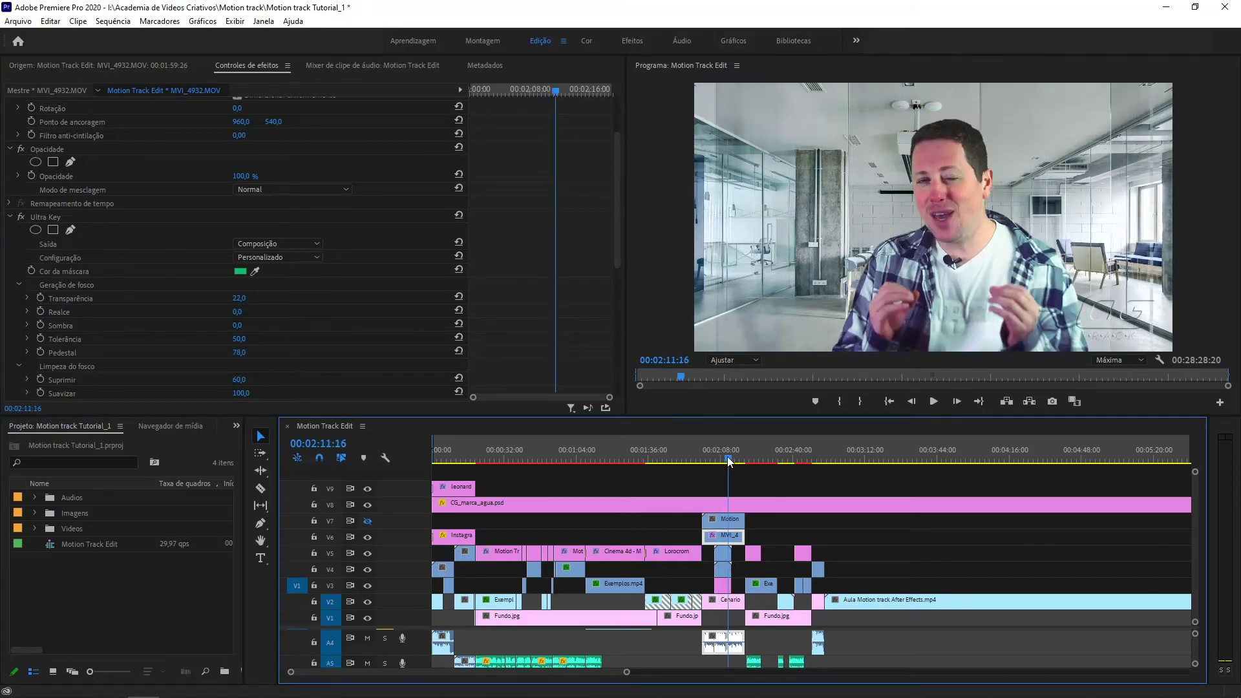
left_click_drag(731, 456, 723, 457)
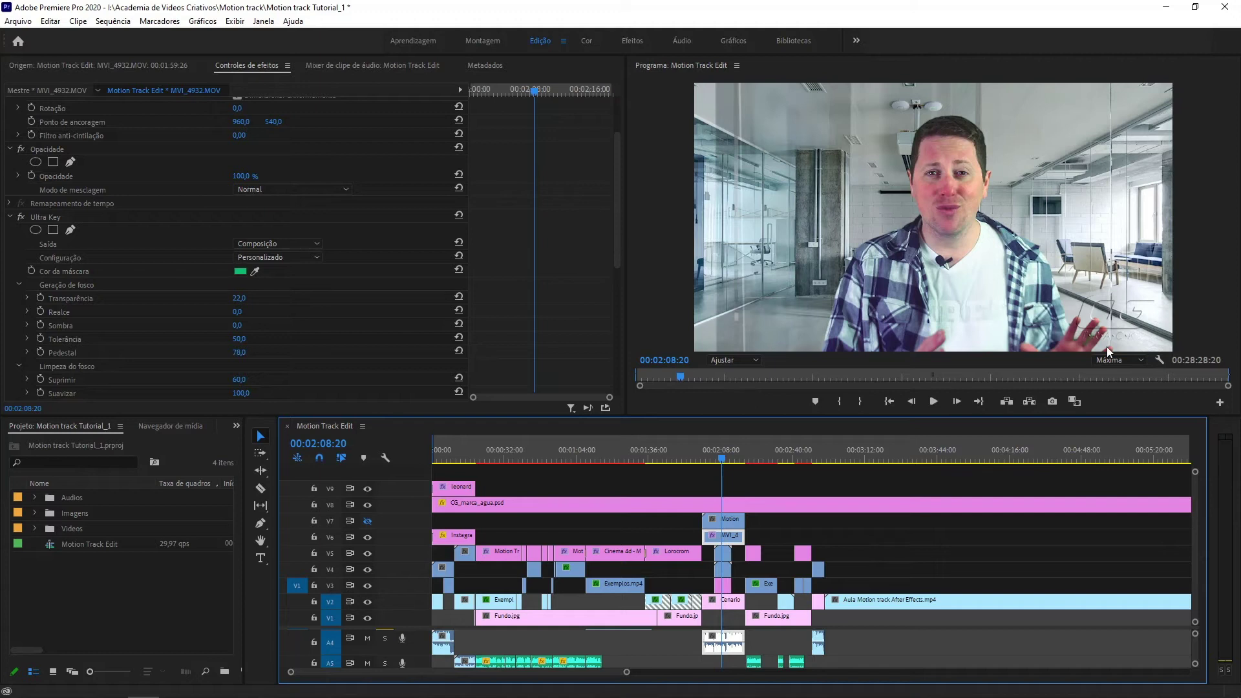
key("space")
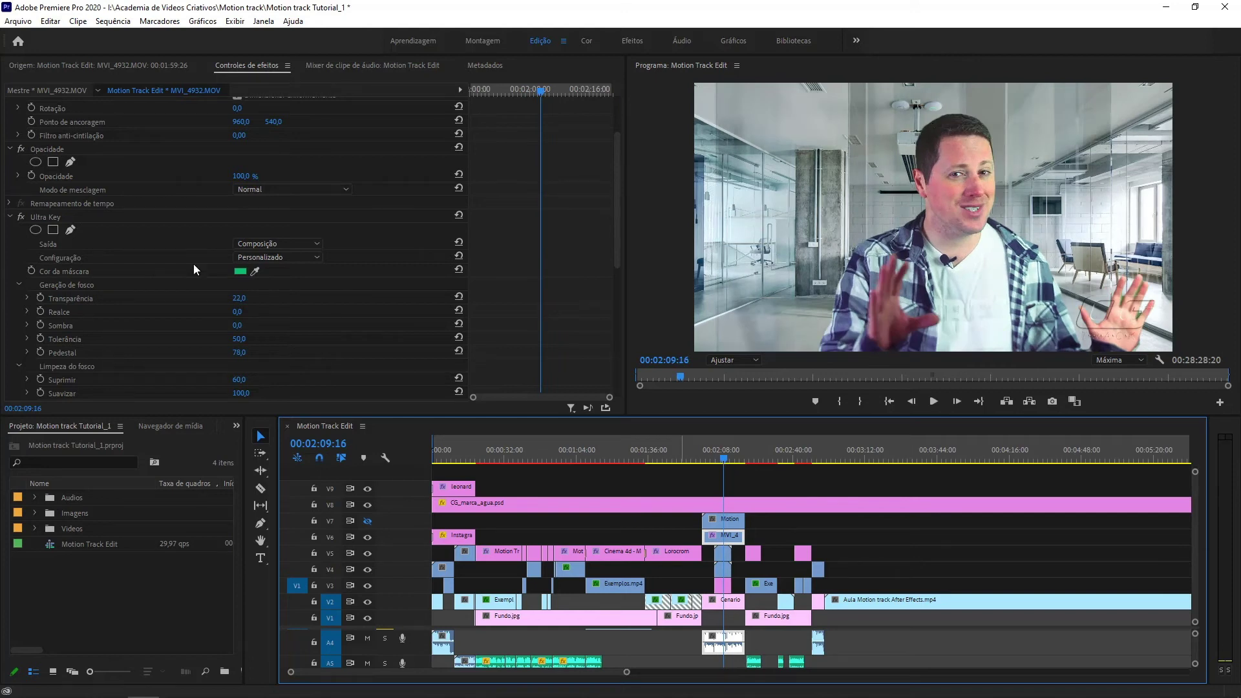
Set Pedestal to 100 and Suavizar to 54, then review a few seconds back
scroll(218, 290, "down", 2)
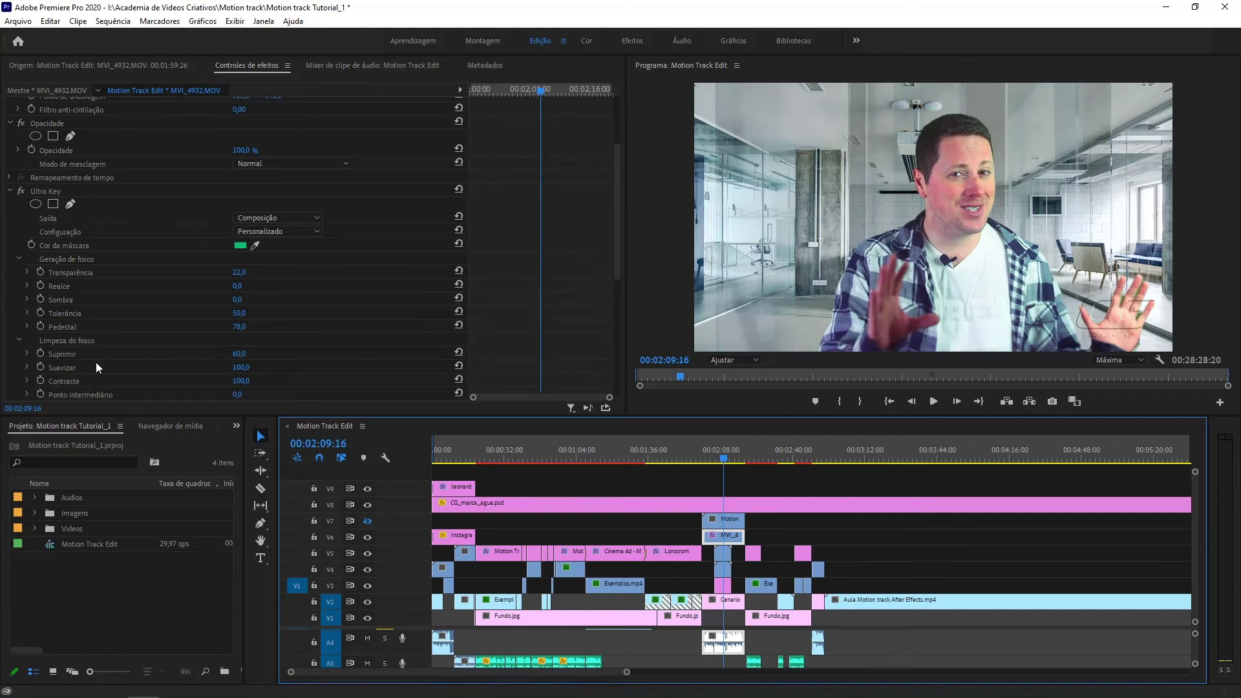
mouse_move(240, 327)
left_mouse_down()
mouse_move(227, 328)
mouse_move(260, 327)
mouse_move(215, 326)
left_mouse_up()
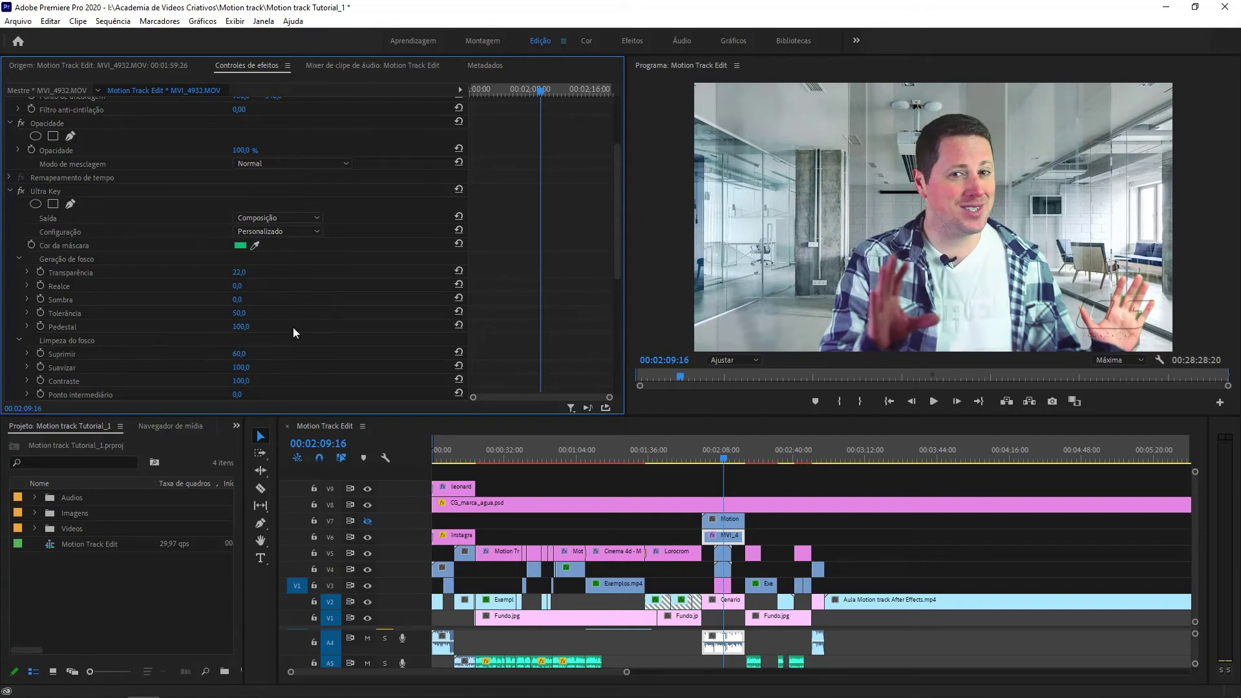
scroll(229, 354, "down", 2)
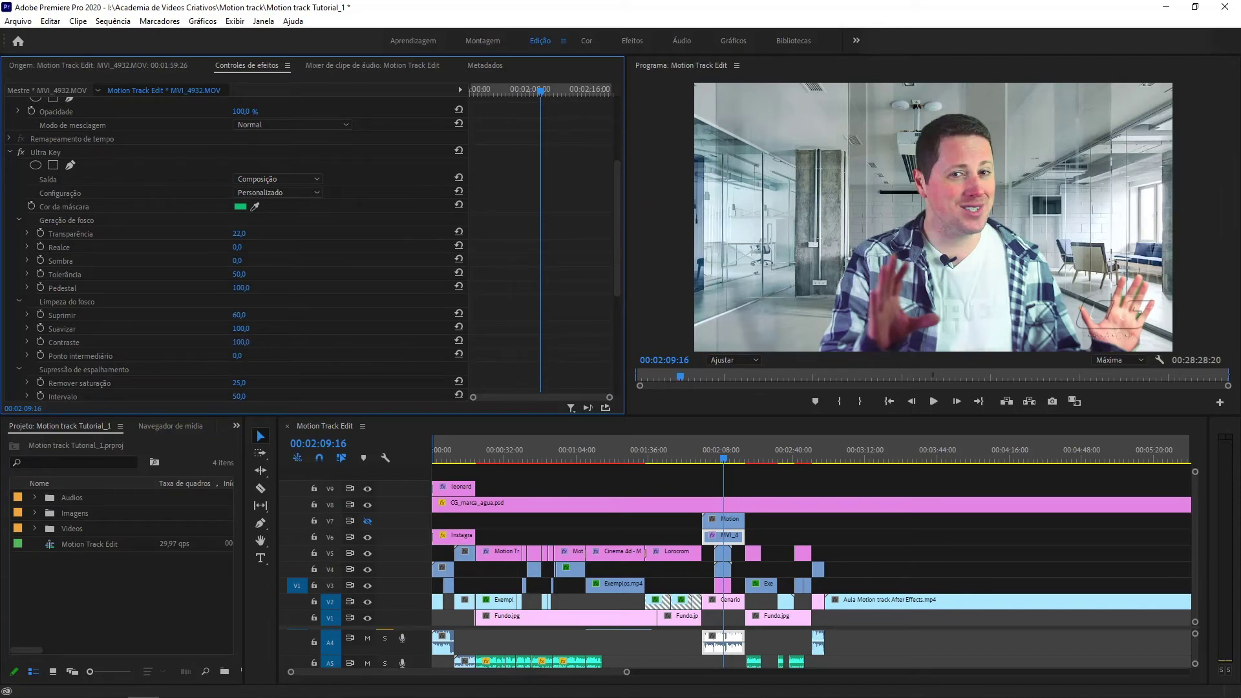
left_click(239, 329)
type("19")
key("Return")
mouse_move(239, 329)
left_mouse_down()
mouse_move(271, 329)
mouse_move(238, 328)
left_mouse_up()
left_click_drag(726, 460, 719, 461)
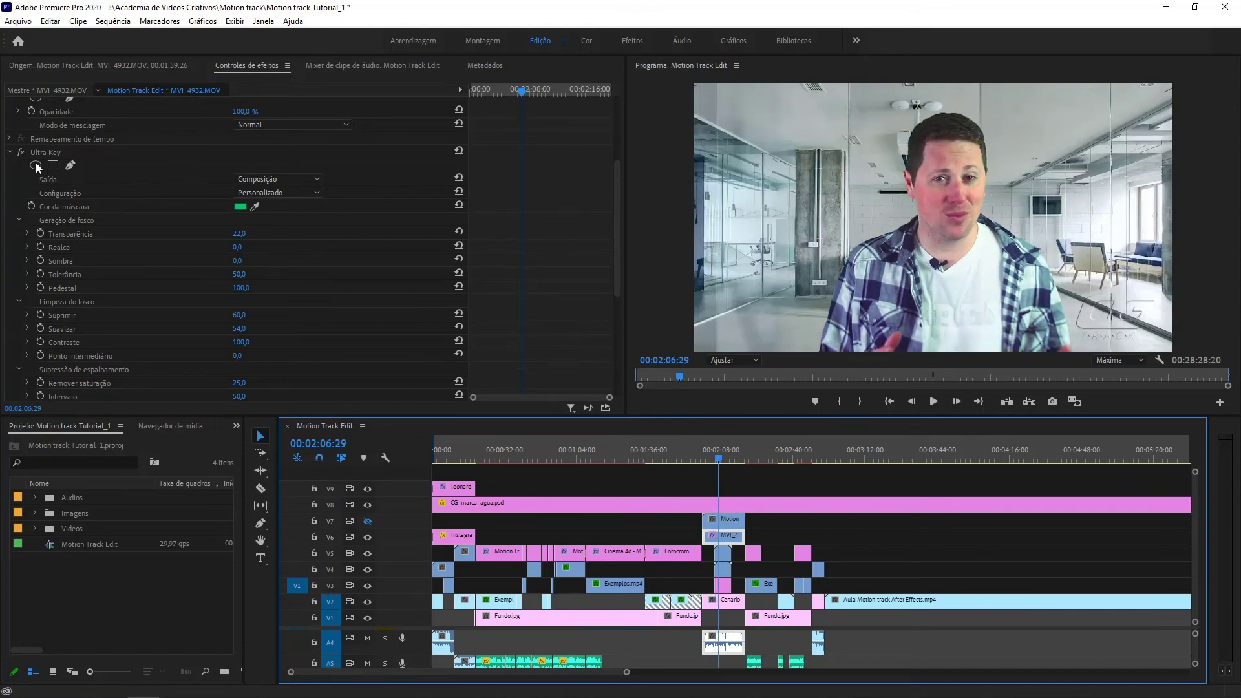
left_click(10, 153)
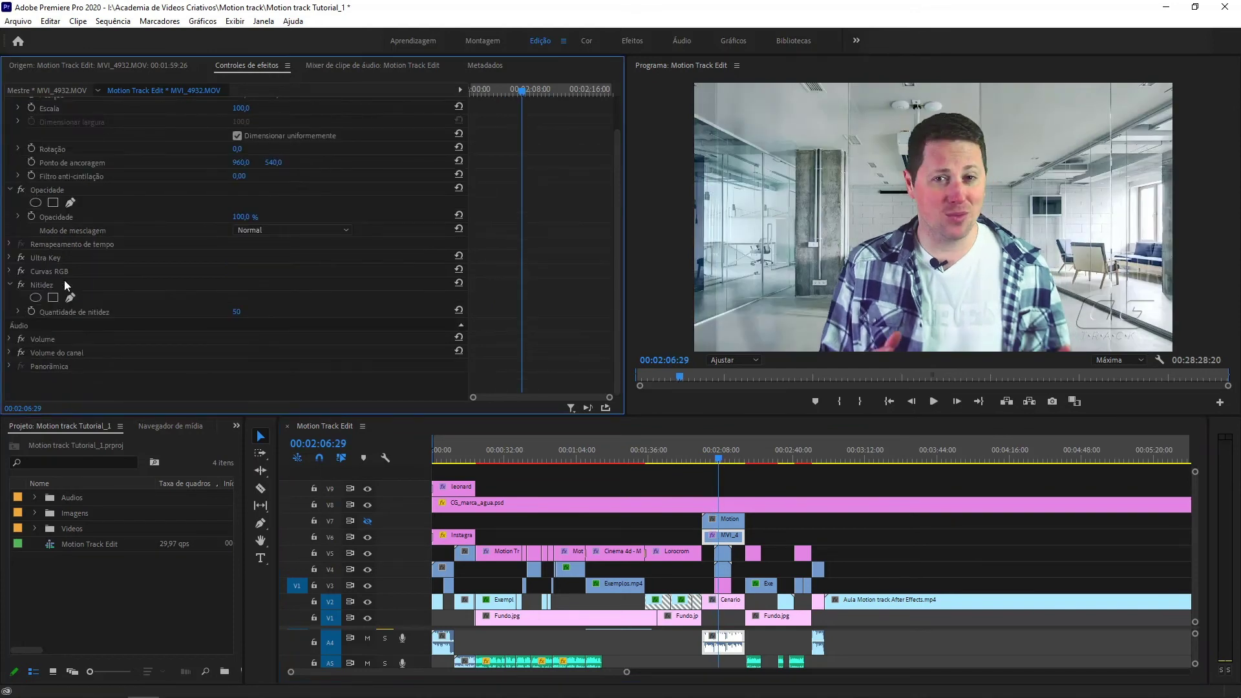
left_click(85, 266)
left_click(9, 270)
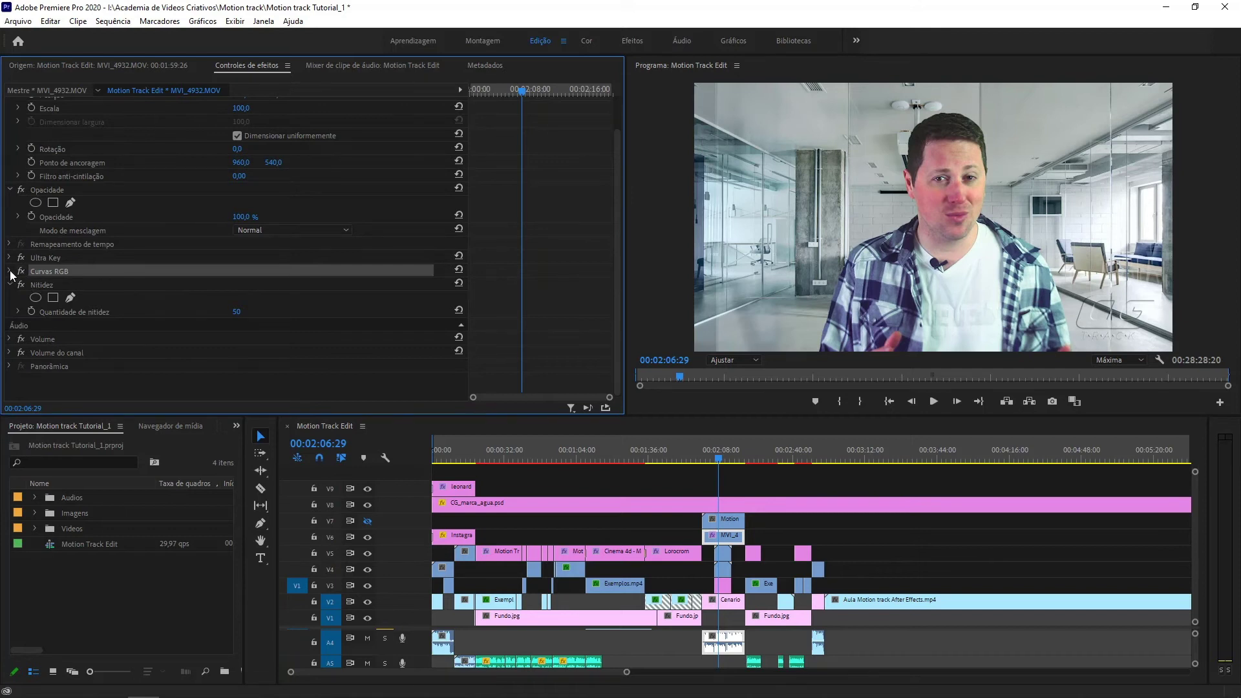
left_click(22, 270)
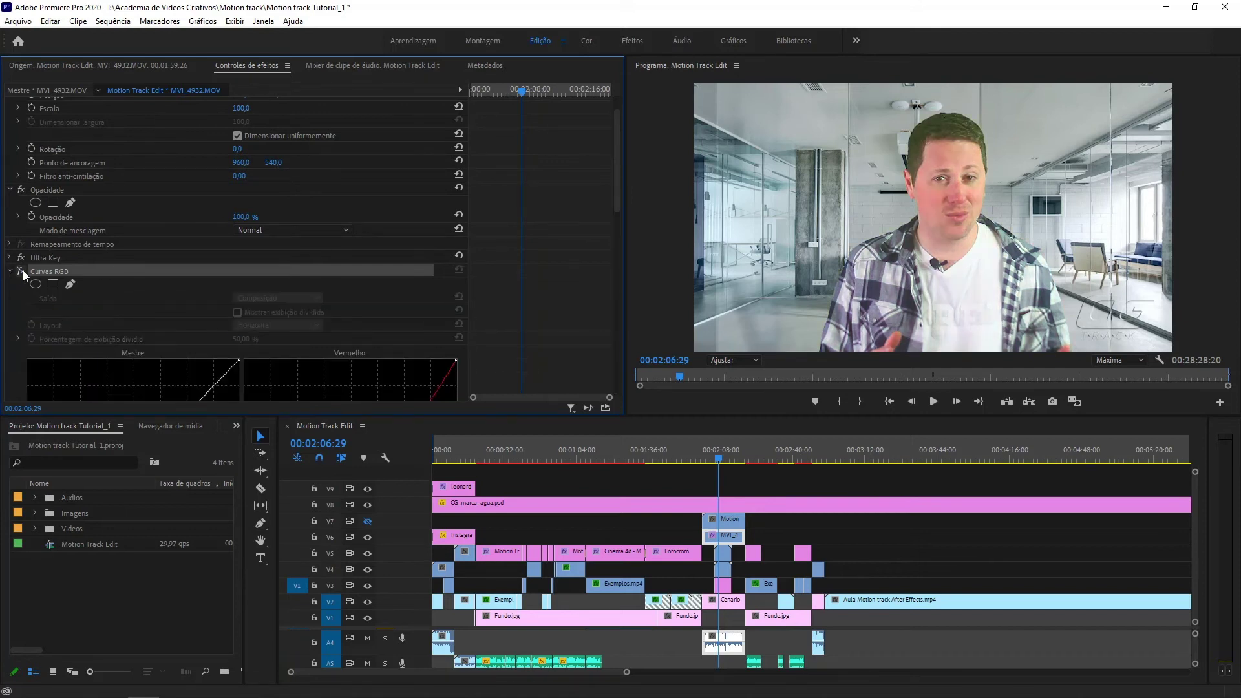
left_click(22, 270)
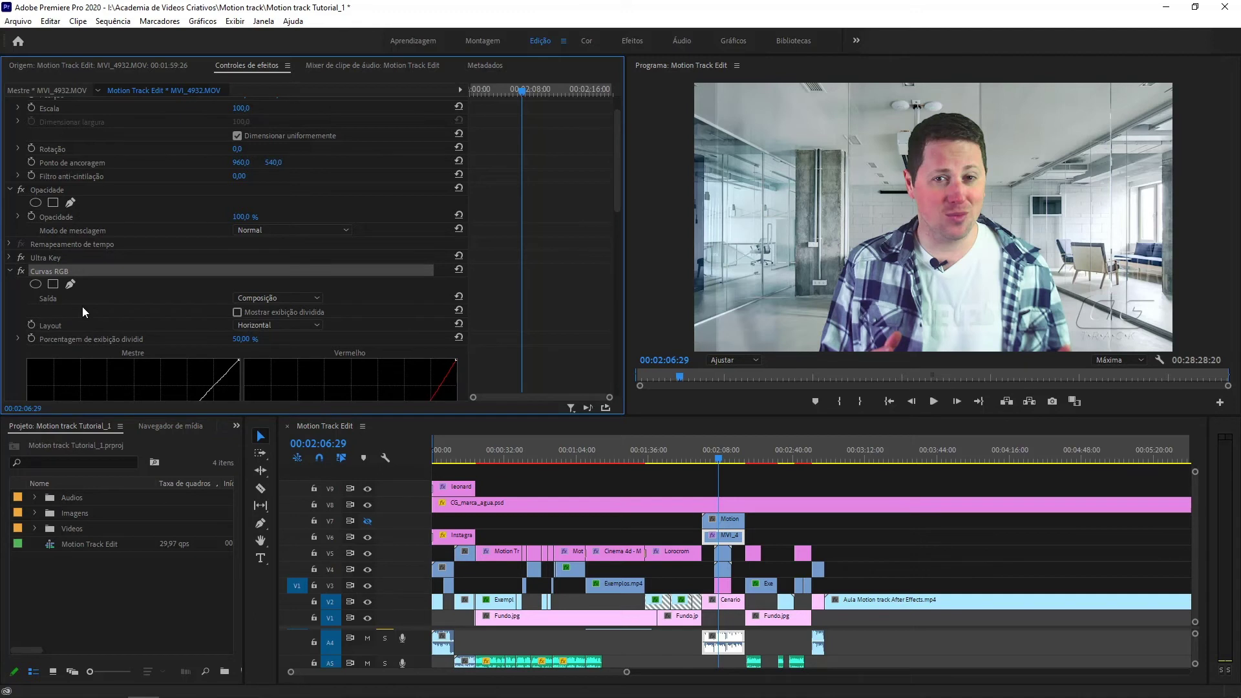
scroll(207, 311, "down", 1)
scroll(207, 311, "down", 4)
scroll(92, 282, "down", 4)
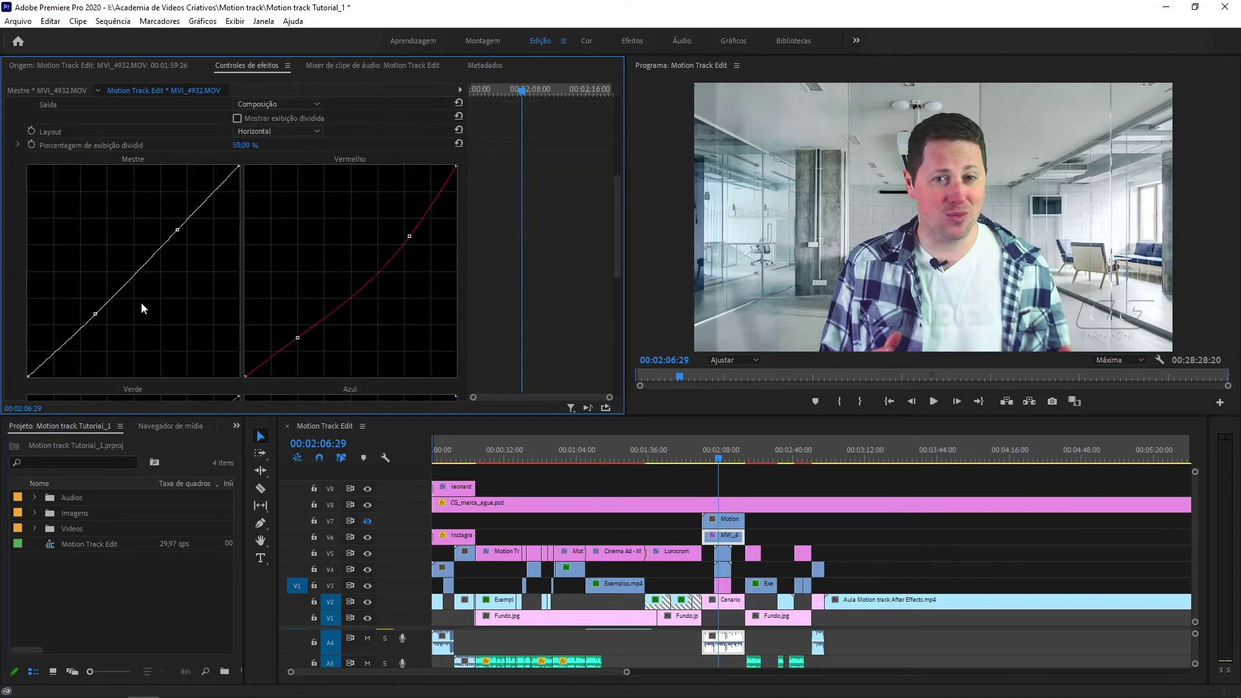
scroll(141, 301, "down", 4)
scroll(153, 311, "down", 3)
scroll(172, 309, "down", 4)
scroll(381, 290, "down", 1)
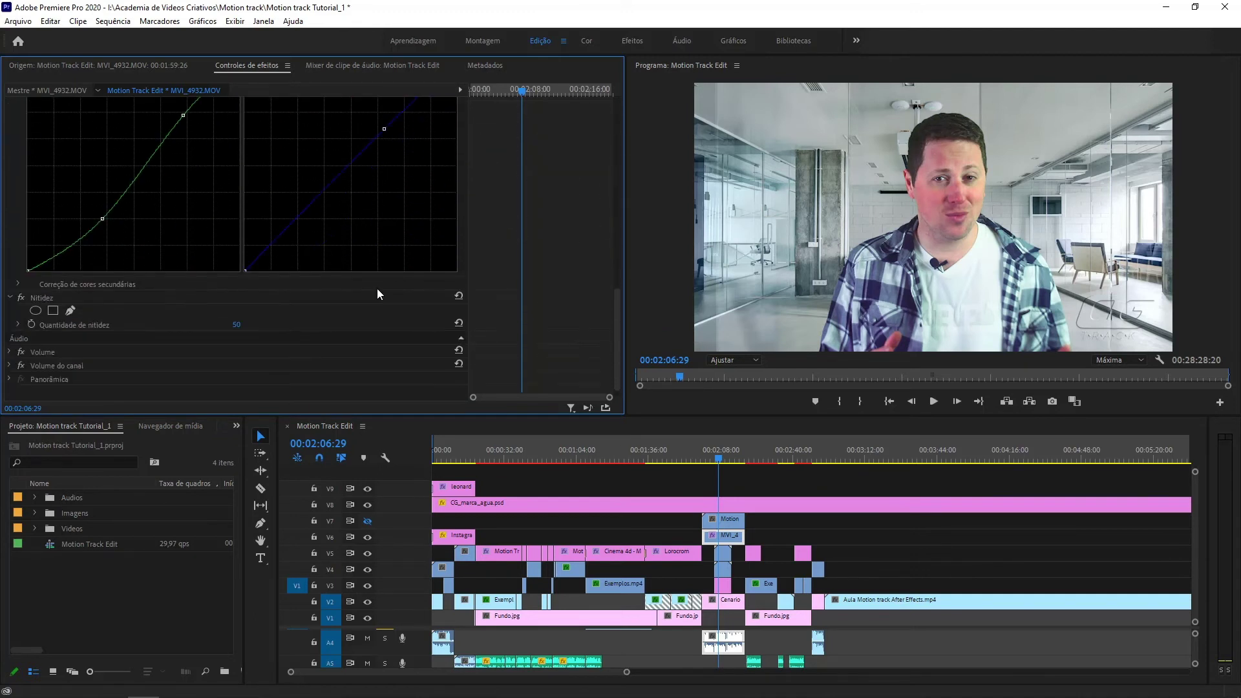
scroll(130, 351, "down", 1)
scroll(129, 351, "up", 3)
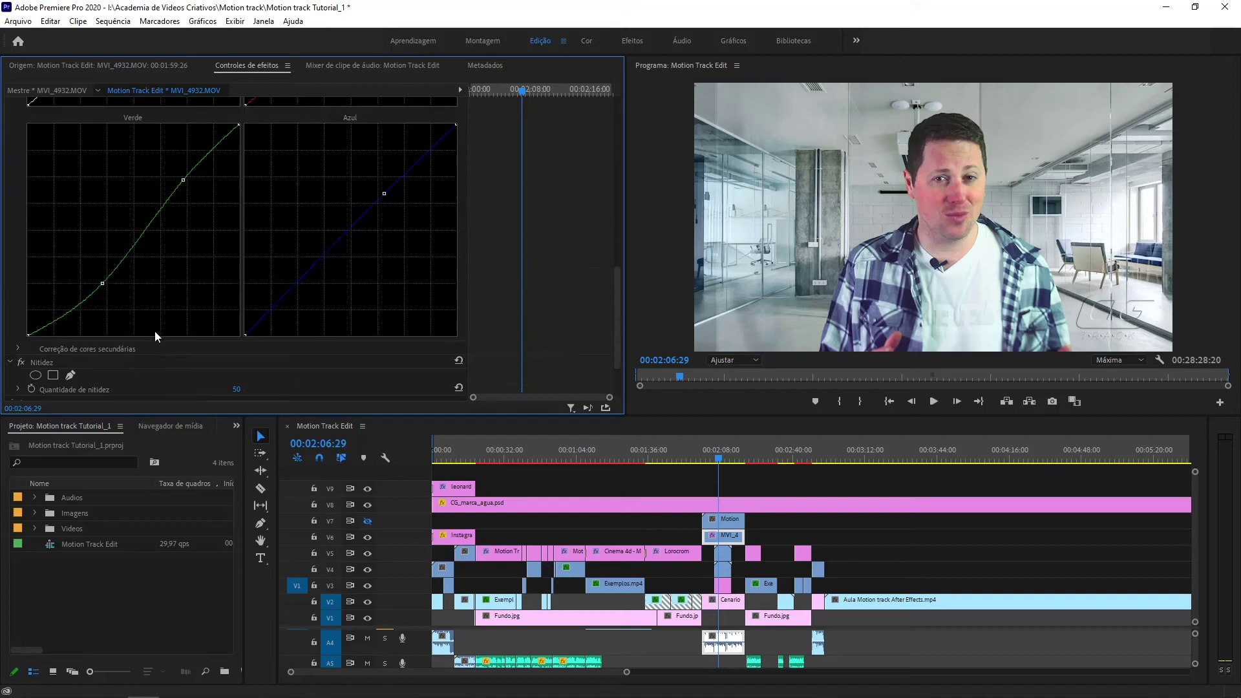
scroll(154, 331, "up", 2)
scroll(378, 282, "up", 1)
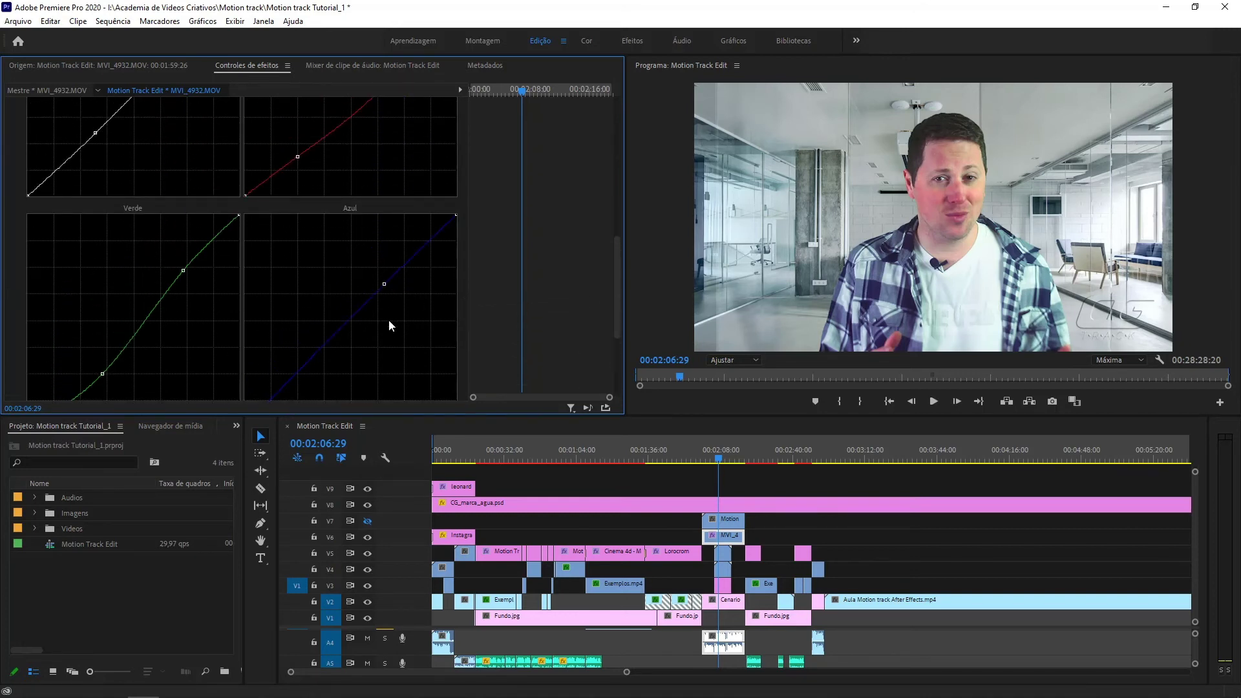
scroll(389, 320, "up", 3)
scroll(327, 281, "up", 2)
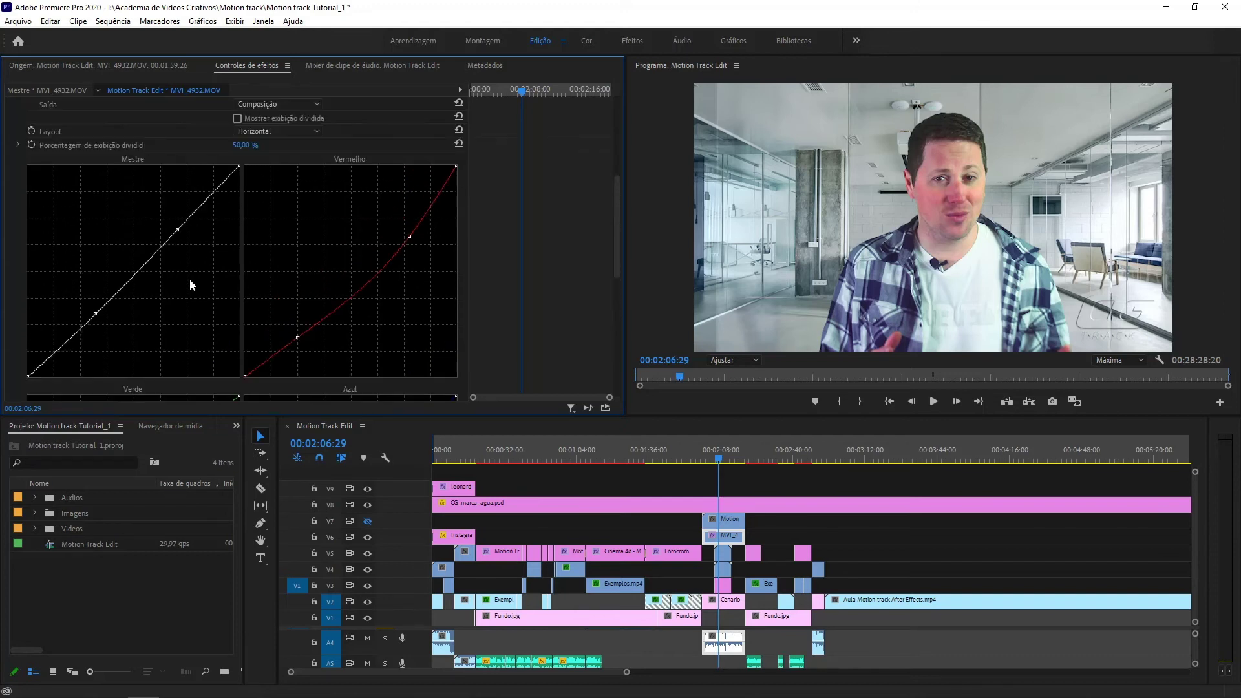
scroll(191, 284, "up", 1)
left_click(19, 129)
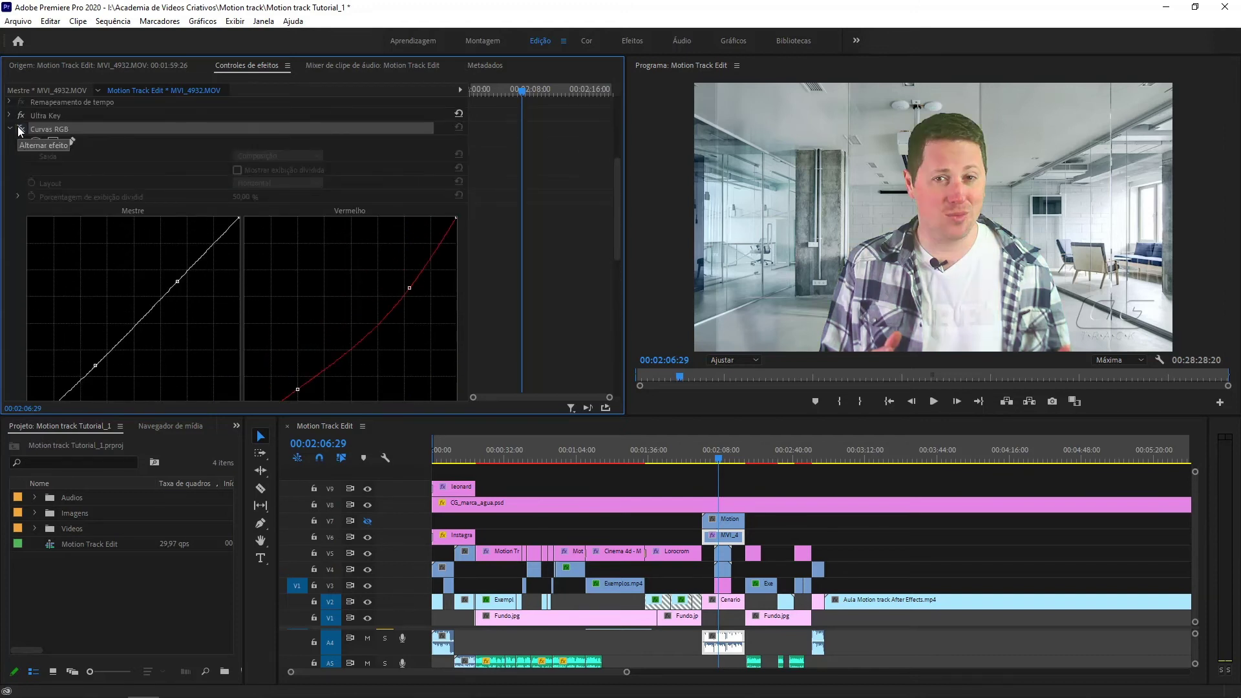
left_click(20, 129)
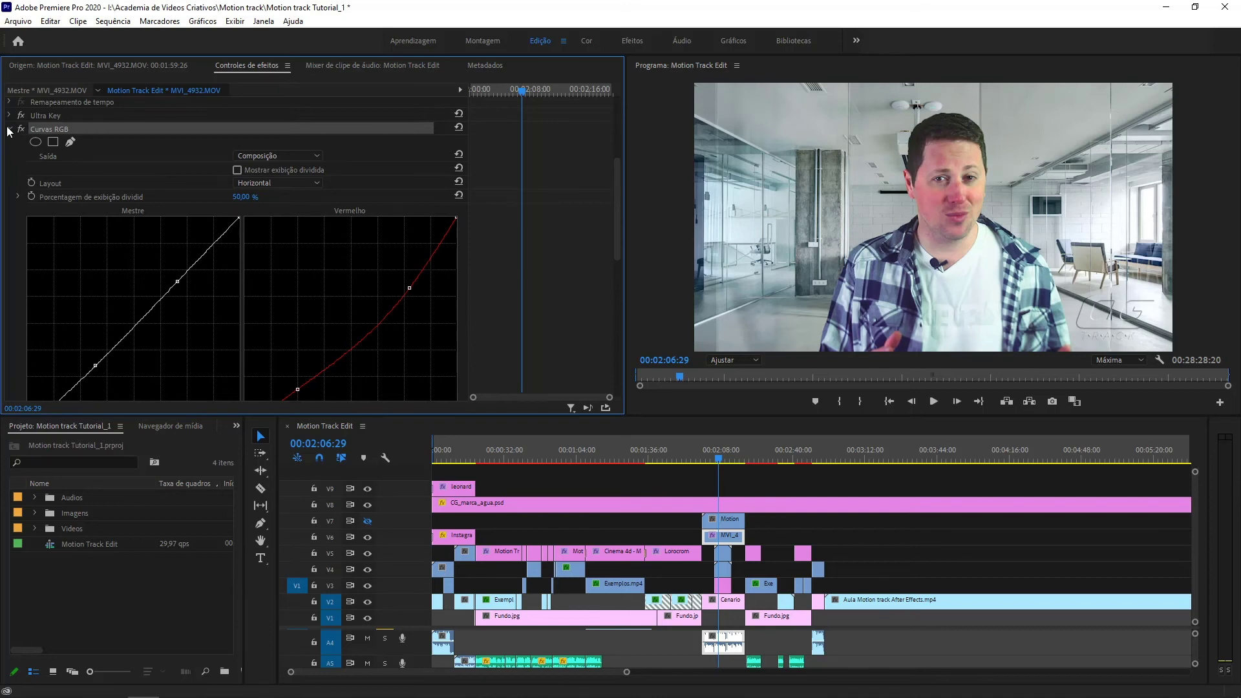
left_click(8, 129)
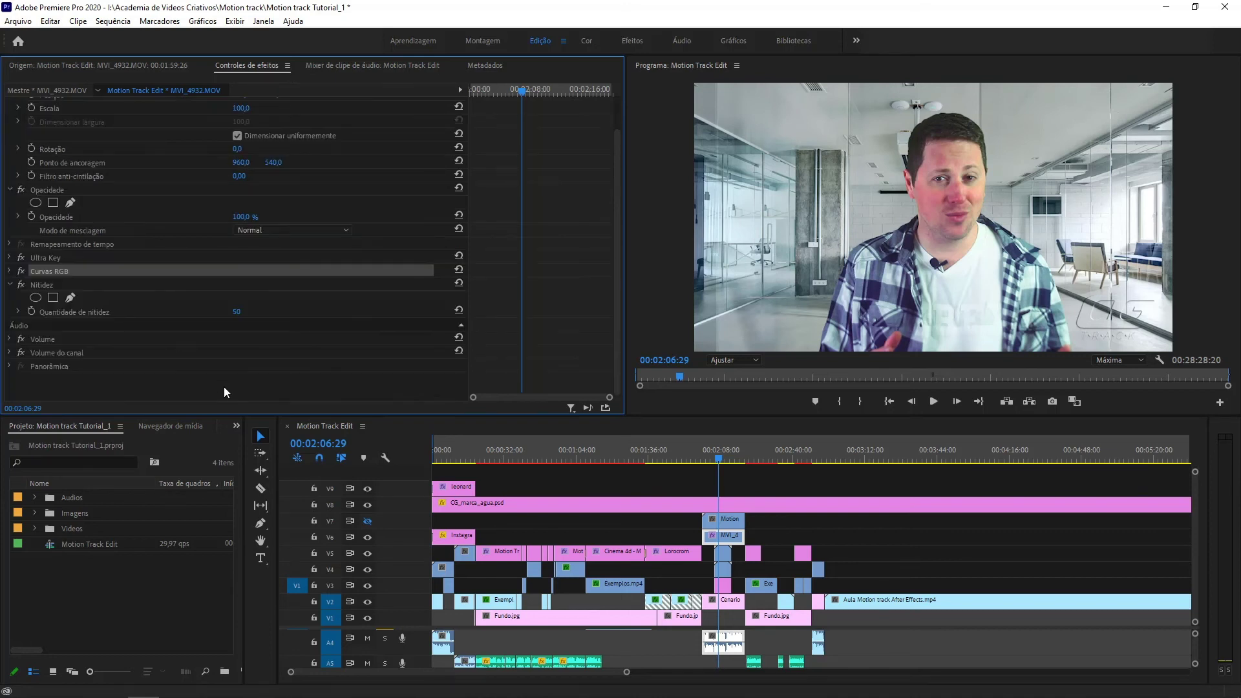
left_click(42, 284)
left_click(18, 284)
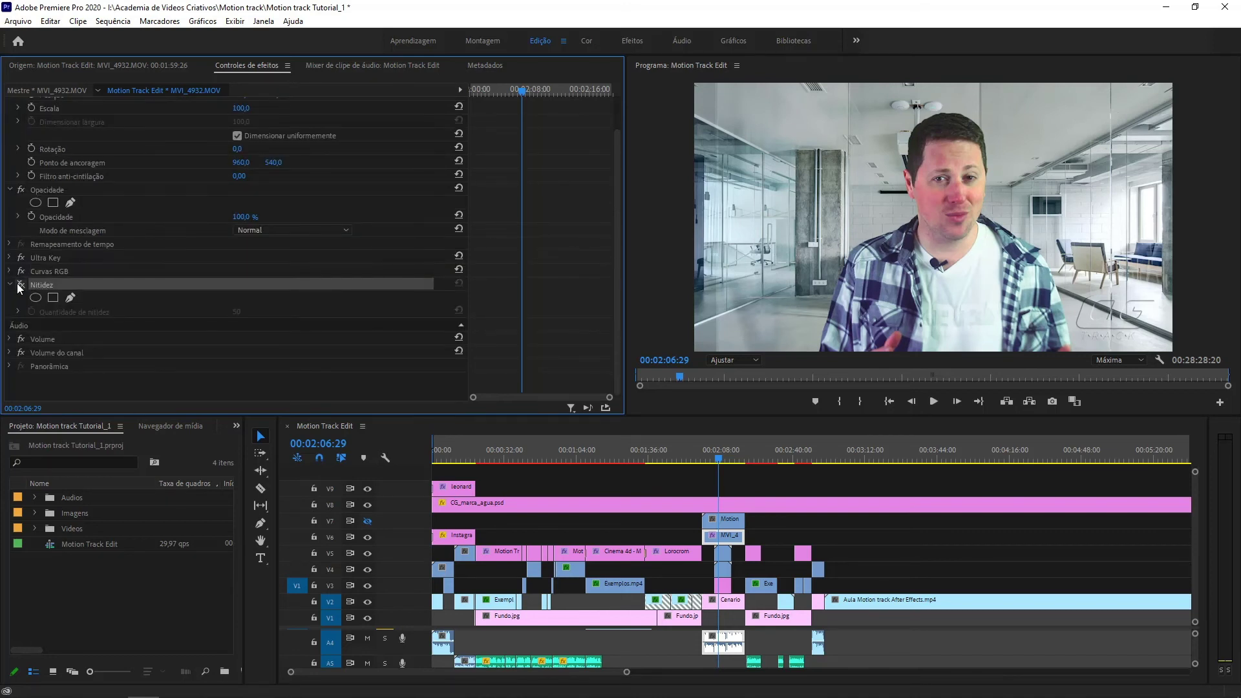
left_click(18, 286)
left_click_drag(237, 314, 325, 313)
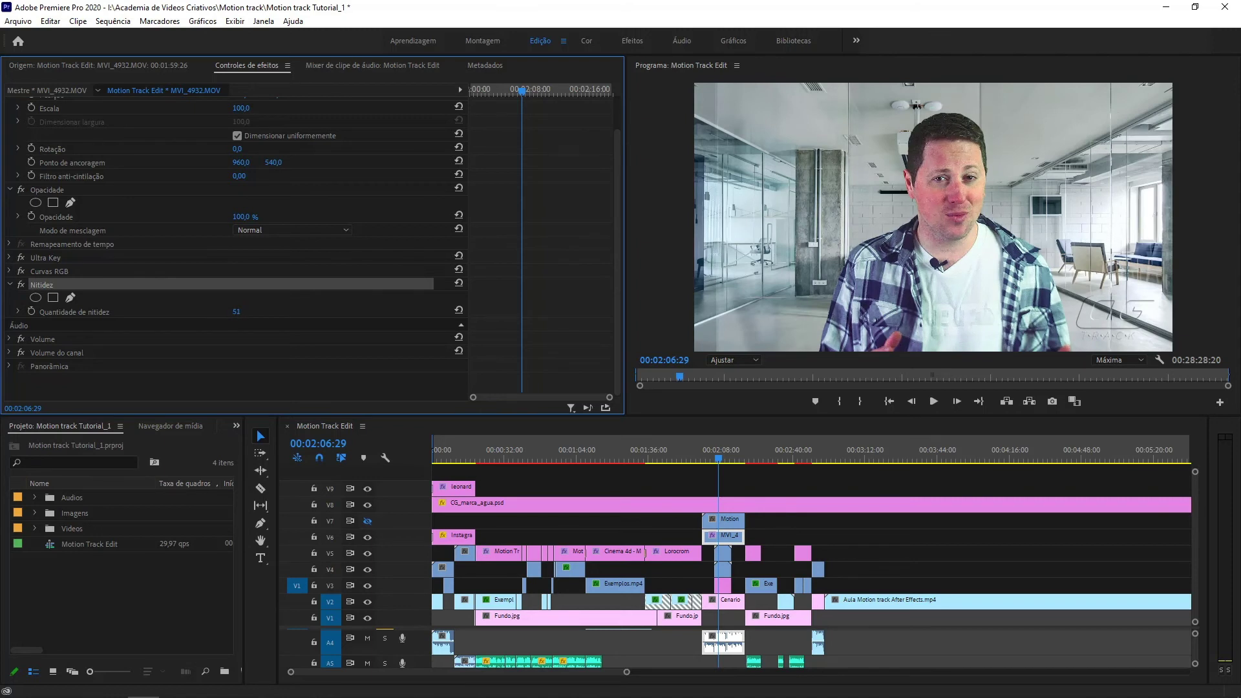
left_click_drag(235, 313, 244, 313)
left_click(237, 312)
type("100")
key("Return")
key("Left")
key("Left")
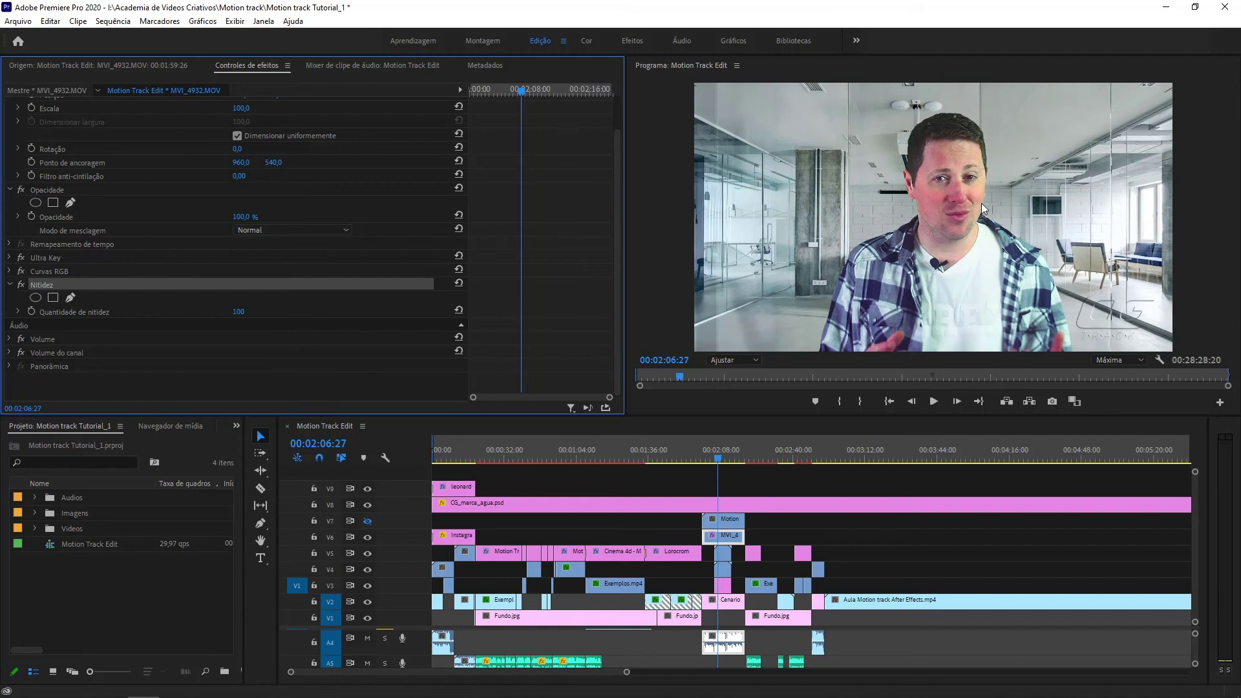
key("Right")
left_click(719, 462)
key("space")
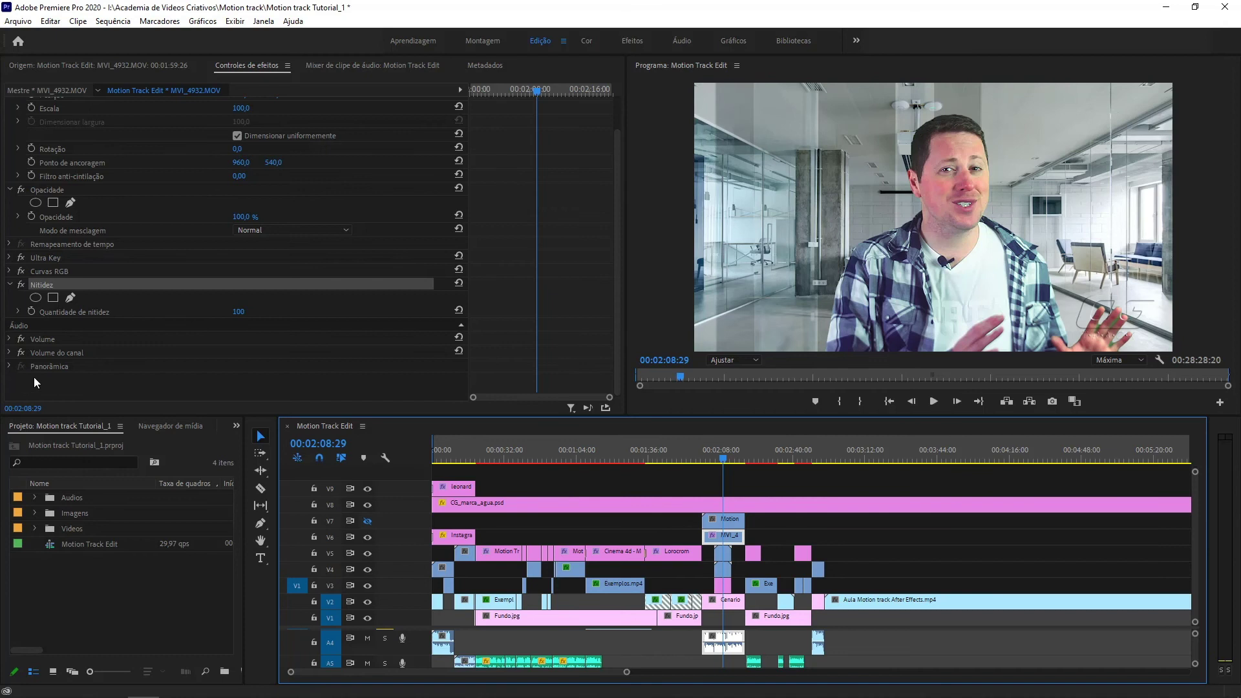
left_click(238, 312)
type("50")
key("Return")
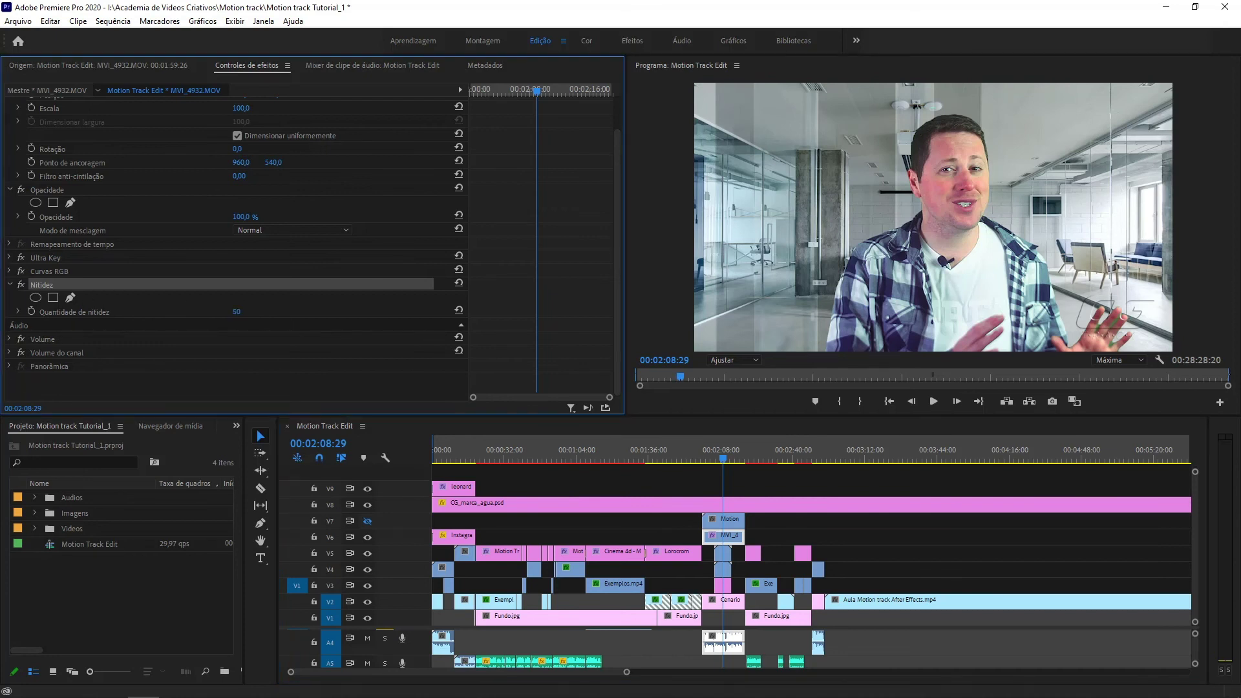
Turn track V7 back on and scrub from 00:02:06:12 to 00:02:36:23 to check the sunglasses tracking
left_click(367, 522)
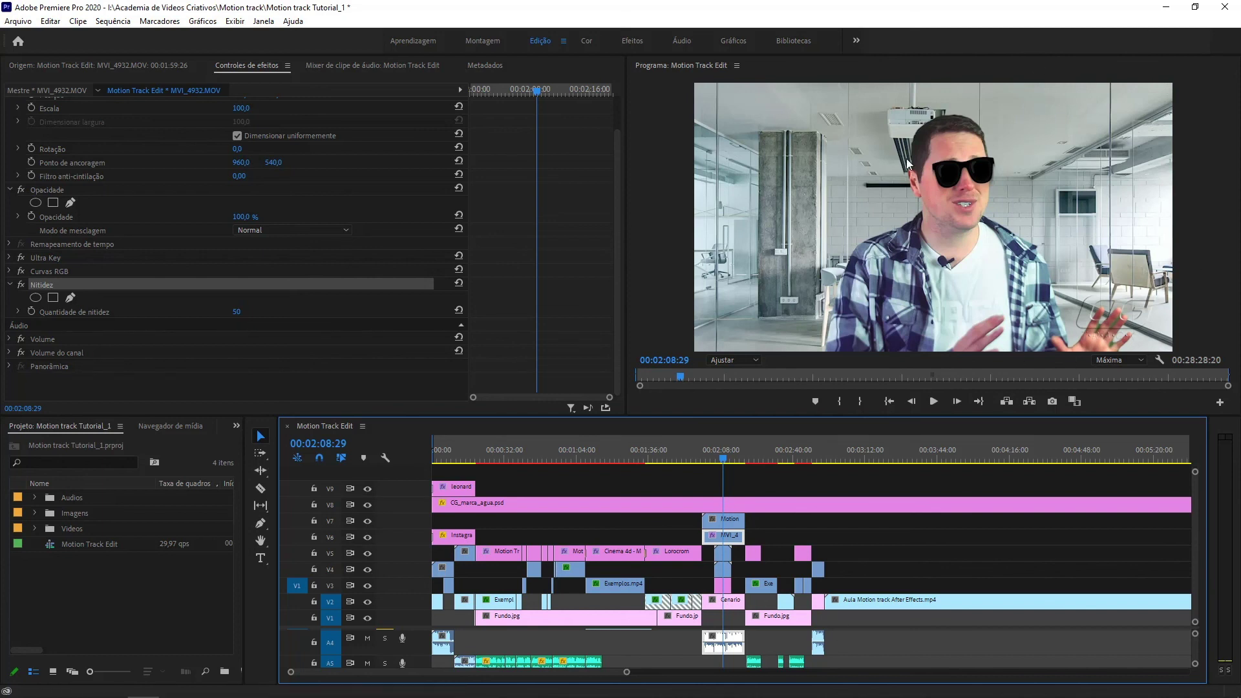
left_click(718, 460)
left_click_drag(718, 463, 717, 465)
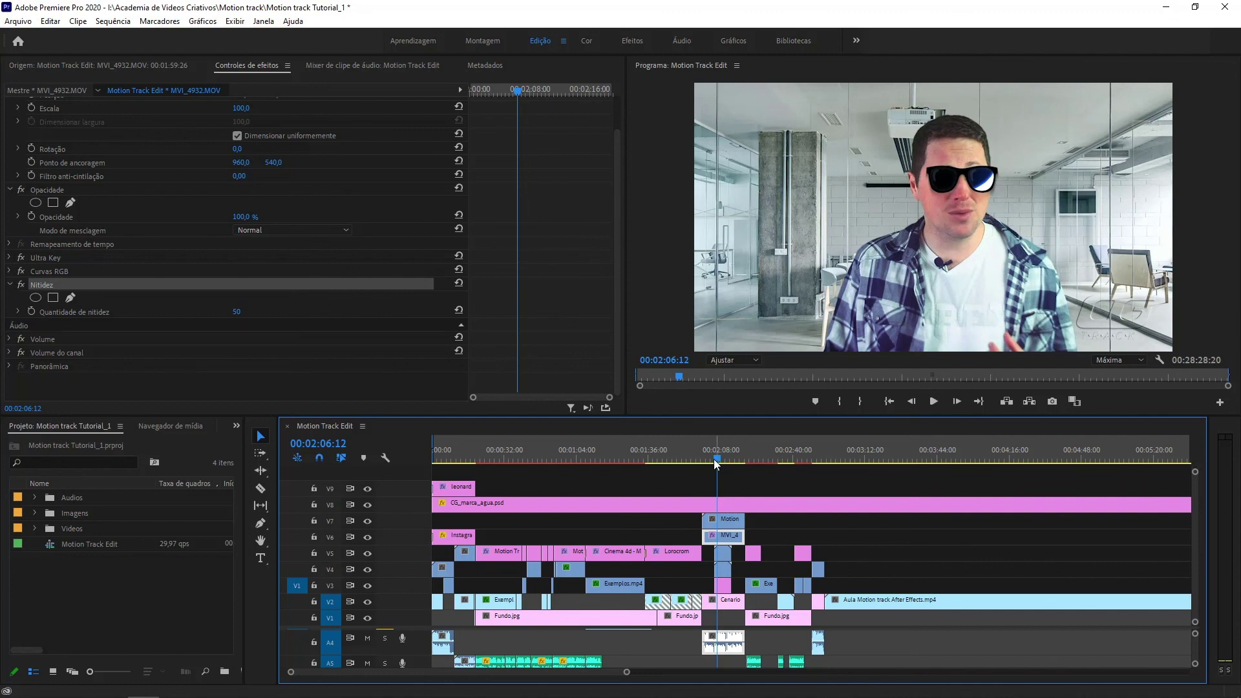
mouse_move(711, 463)
left_mouse_down()
mouse_move(759, 470)
mouse_move(777, 490)
left_mouse_up()
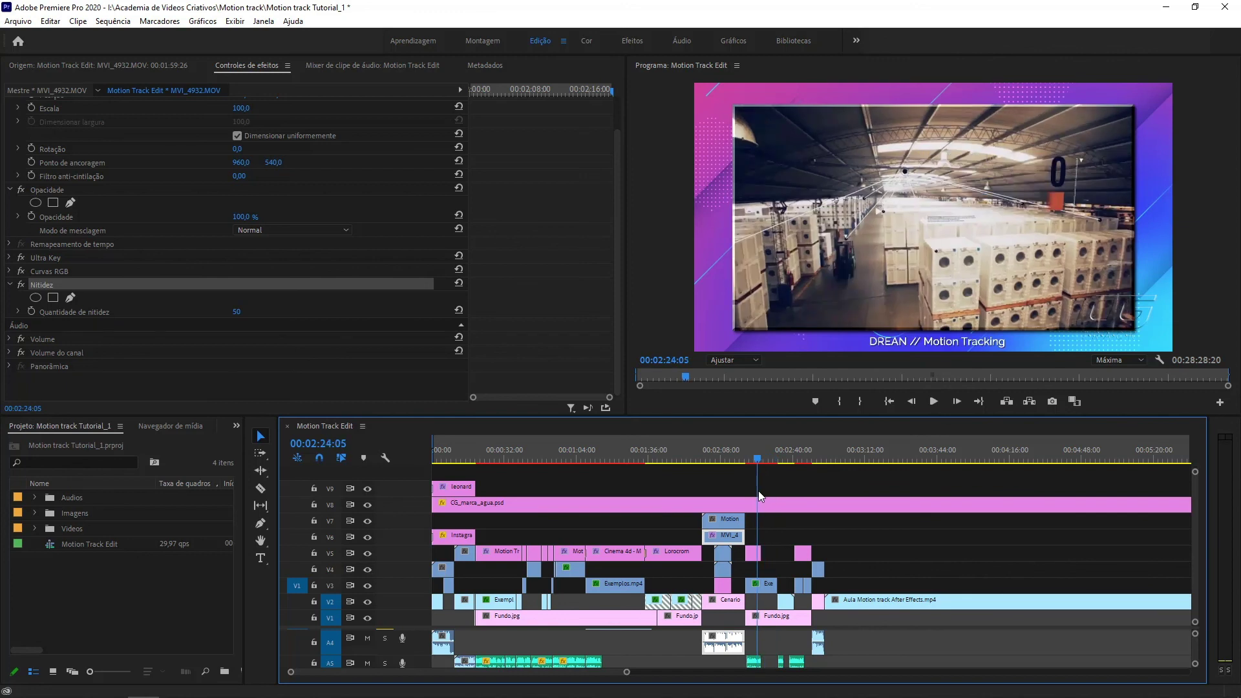
mouse_move(777, 489)
left_mouse_down()
mouse_move(804, 465)
mouse_move(809, 483)
mouse_move(724, 522)
left_mouse_up()
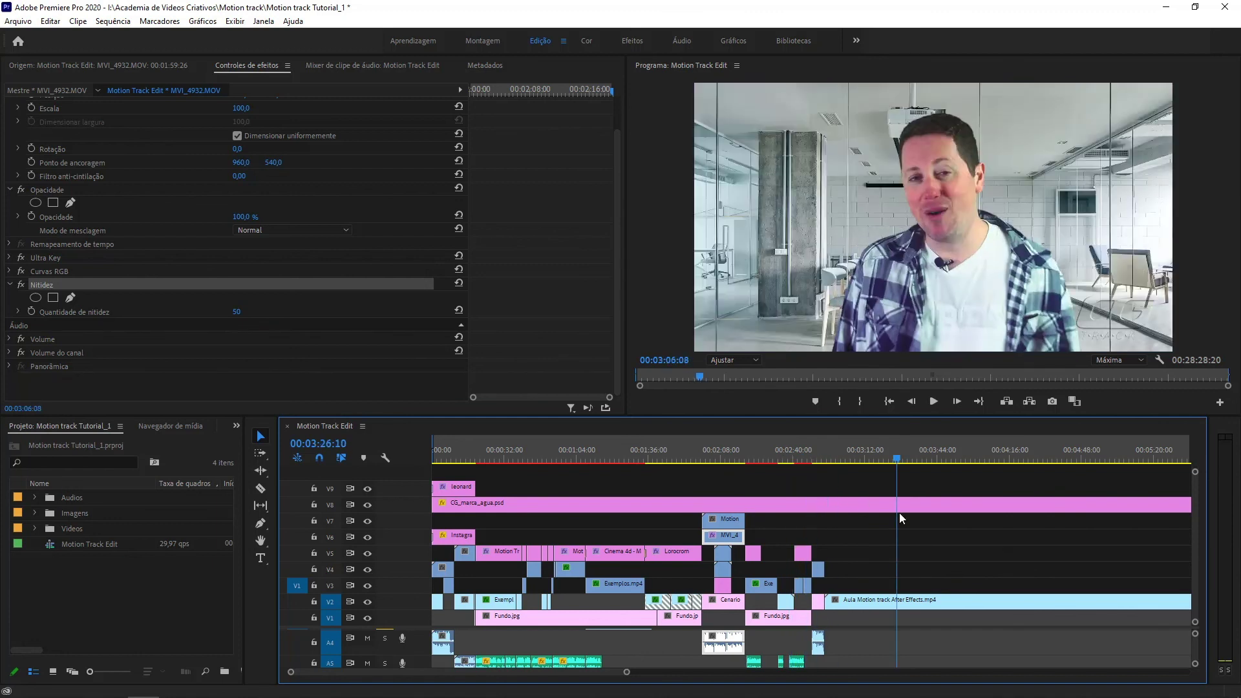